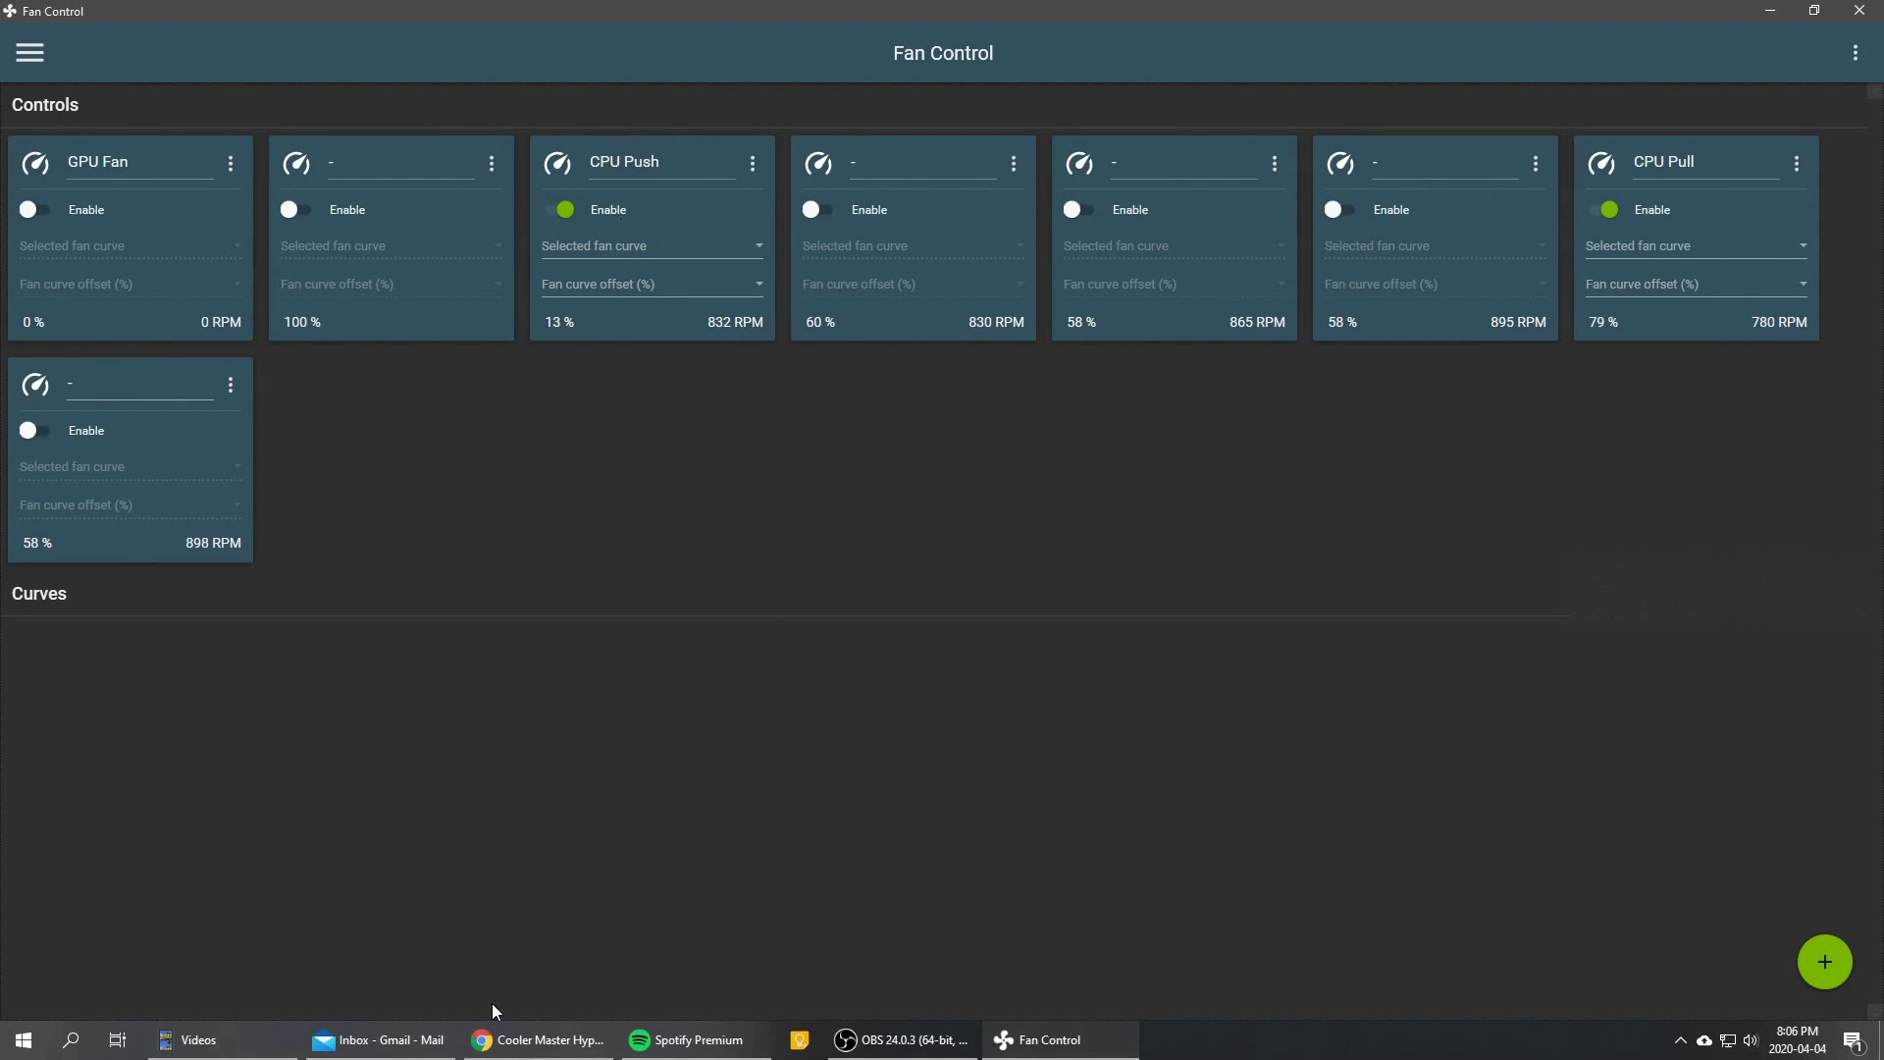
- After viewing the Amazon cooler page, add a linear fan curve and rename it 'CPU PUSH'
{"action": "left_click", "coordinate": [538, 1040]}
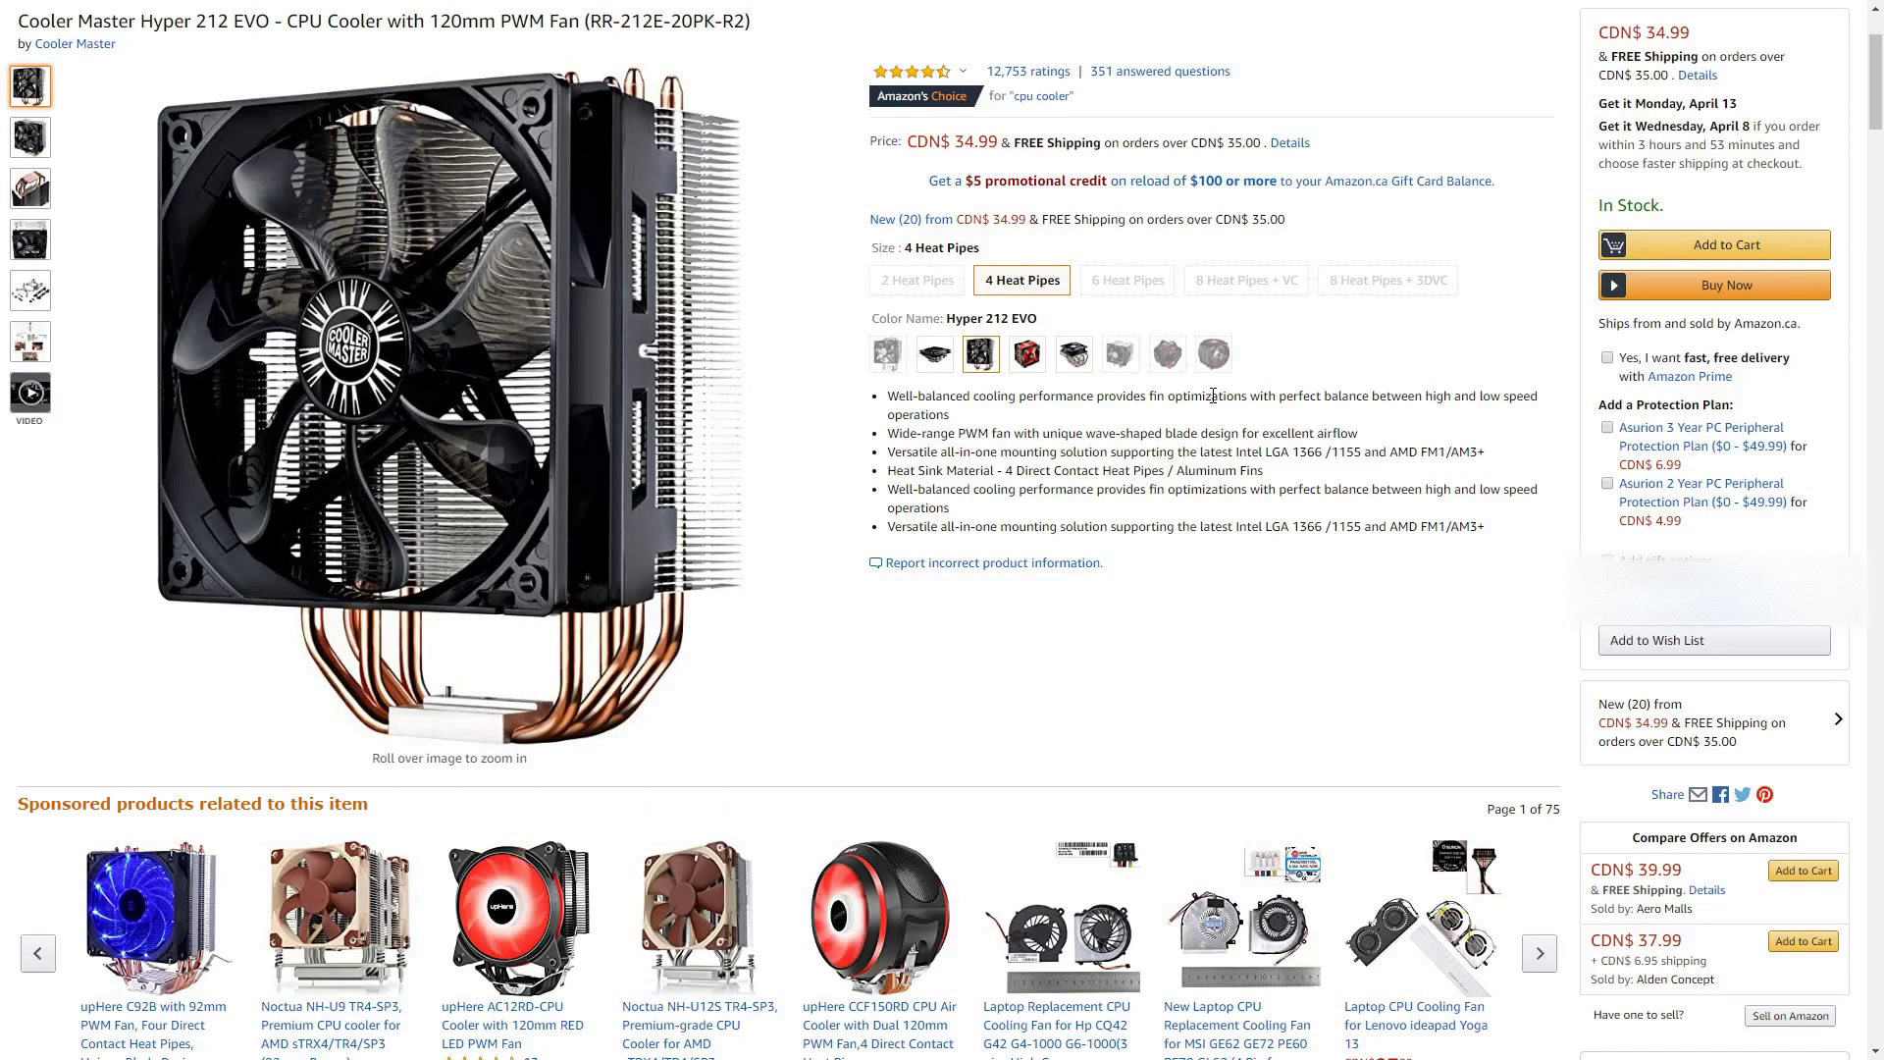
{"action": "key", "text": "alt+Tab"}
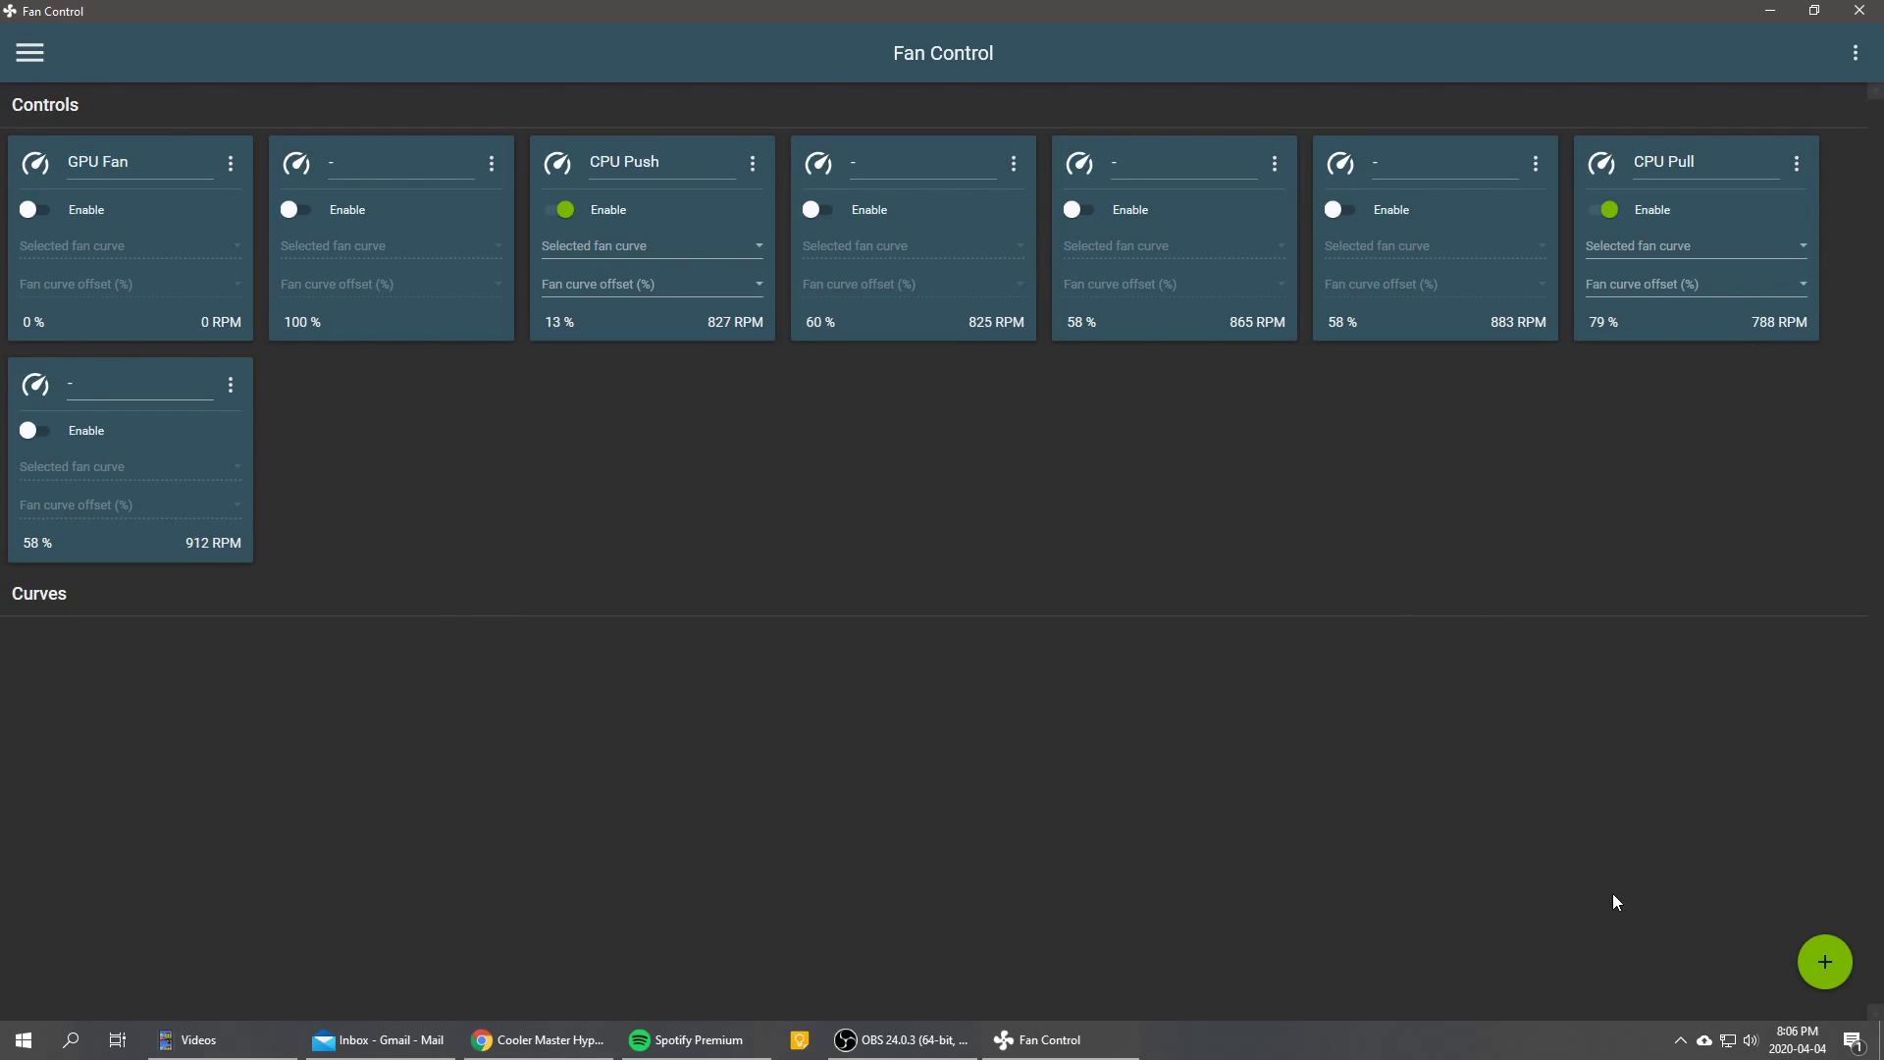
{"action": "mouse_move", "coordinate": [1825, 961]}
{"action": "left_click", "coordinate": [1822, 812]}
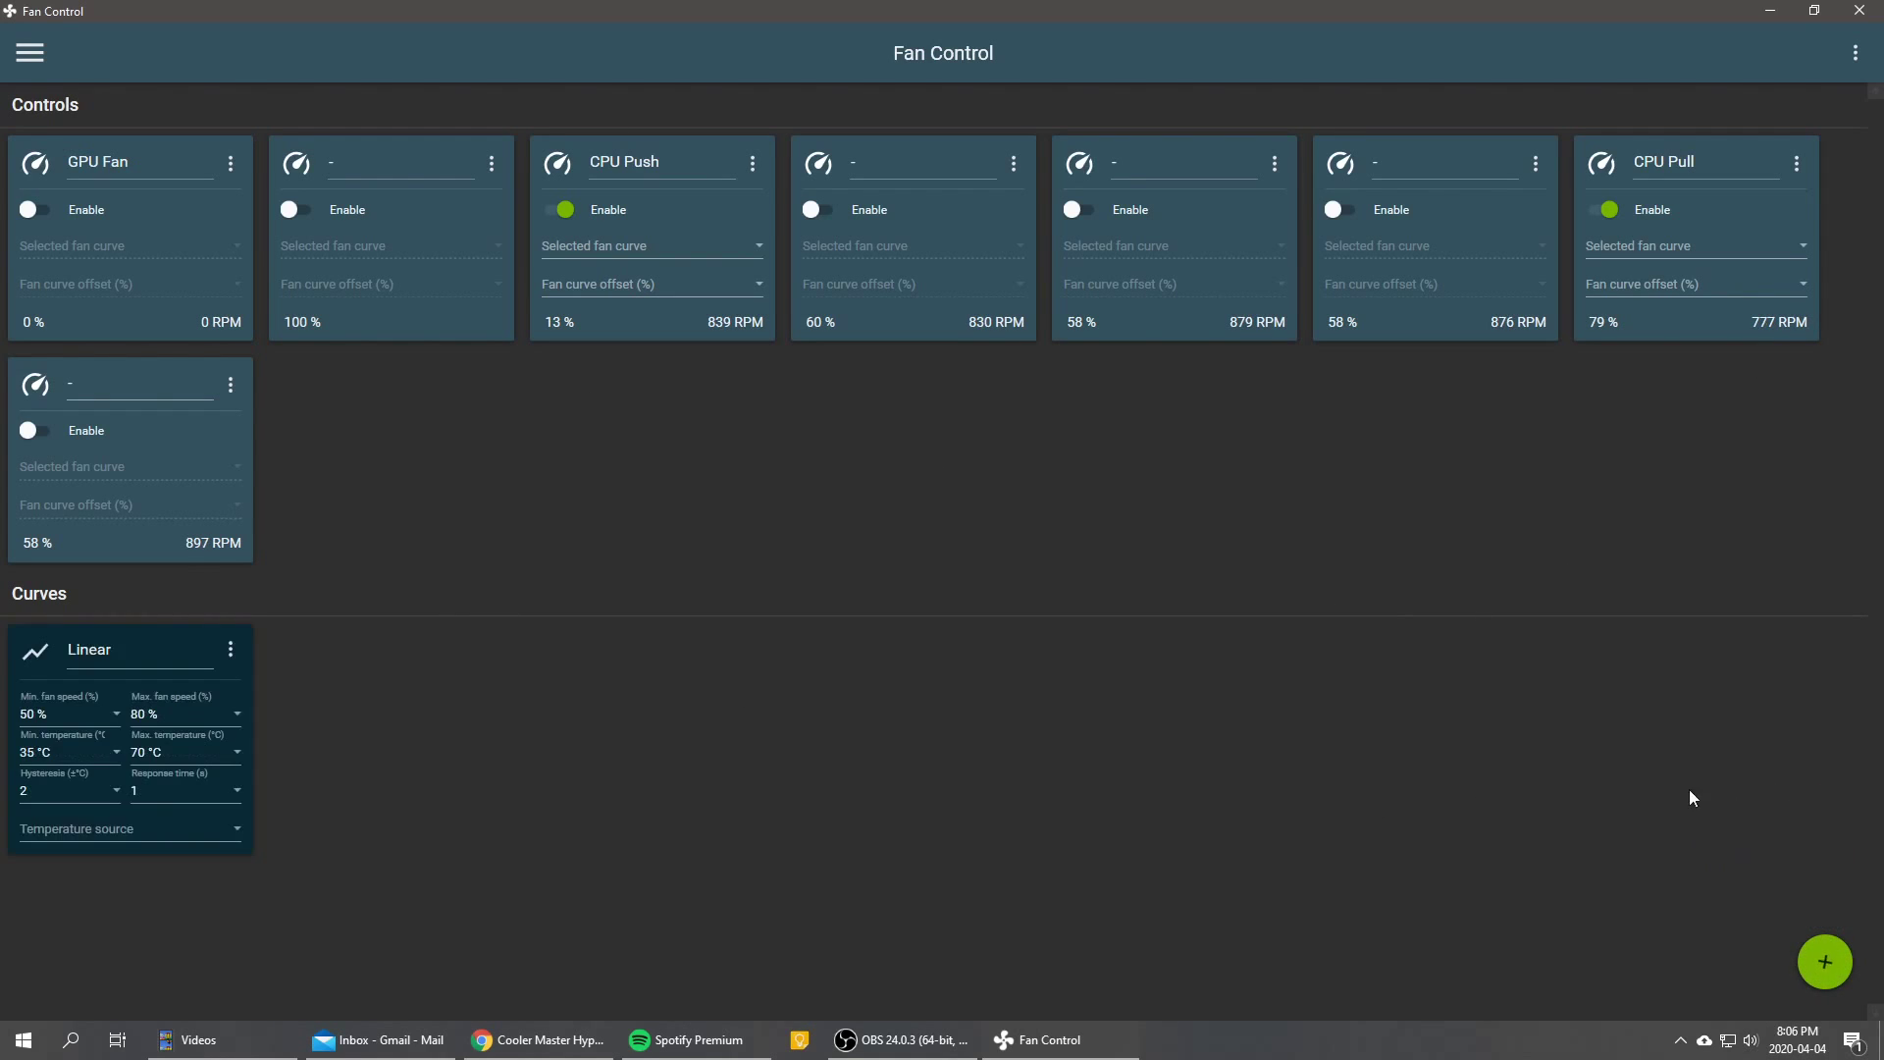
{"action": "double_click", "coordinate": [163, 673]}
{"action": "key", "text": "BackSpace"}
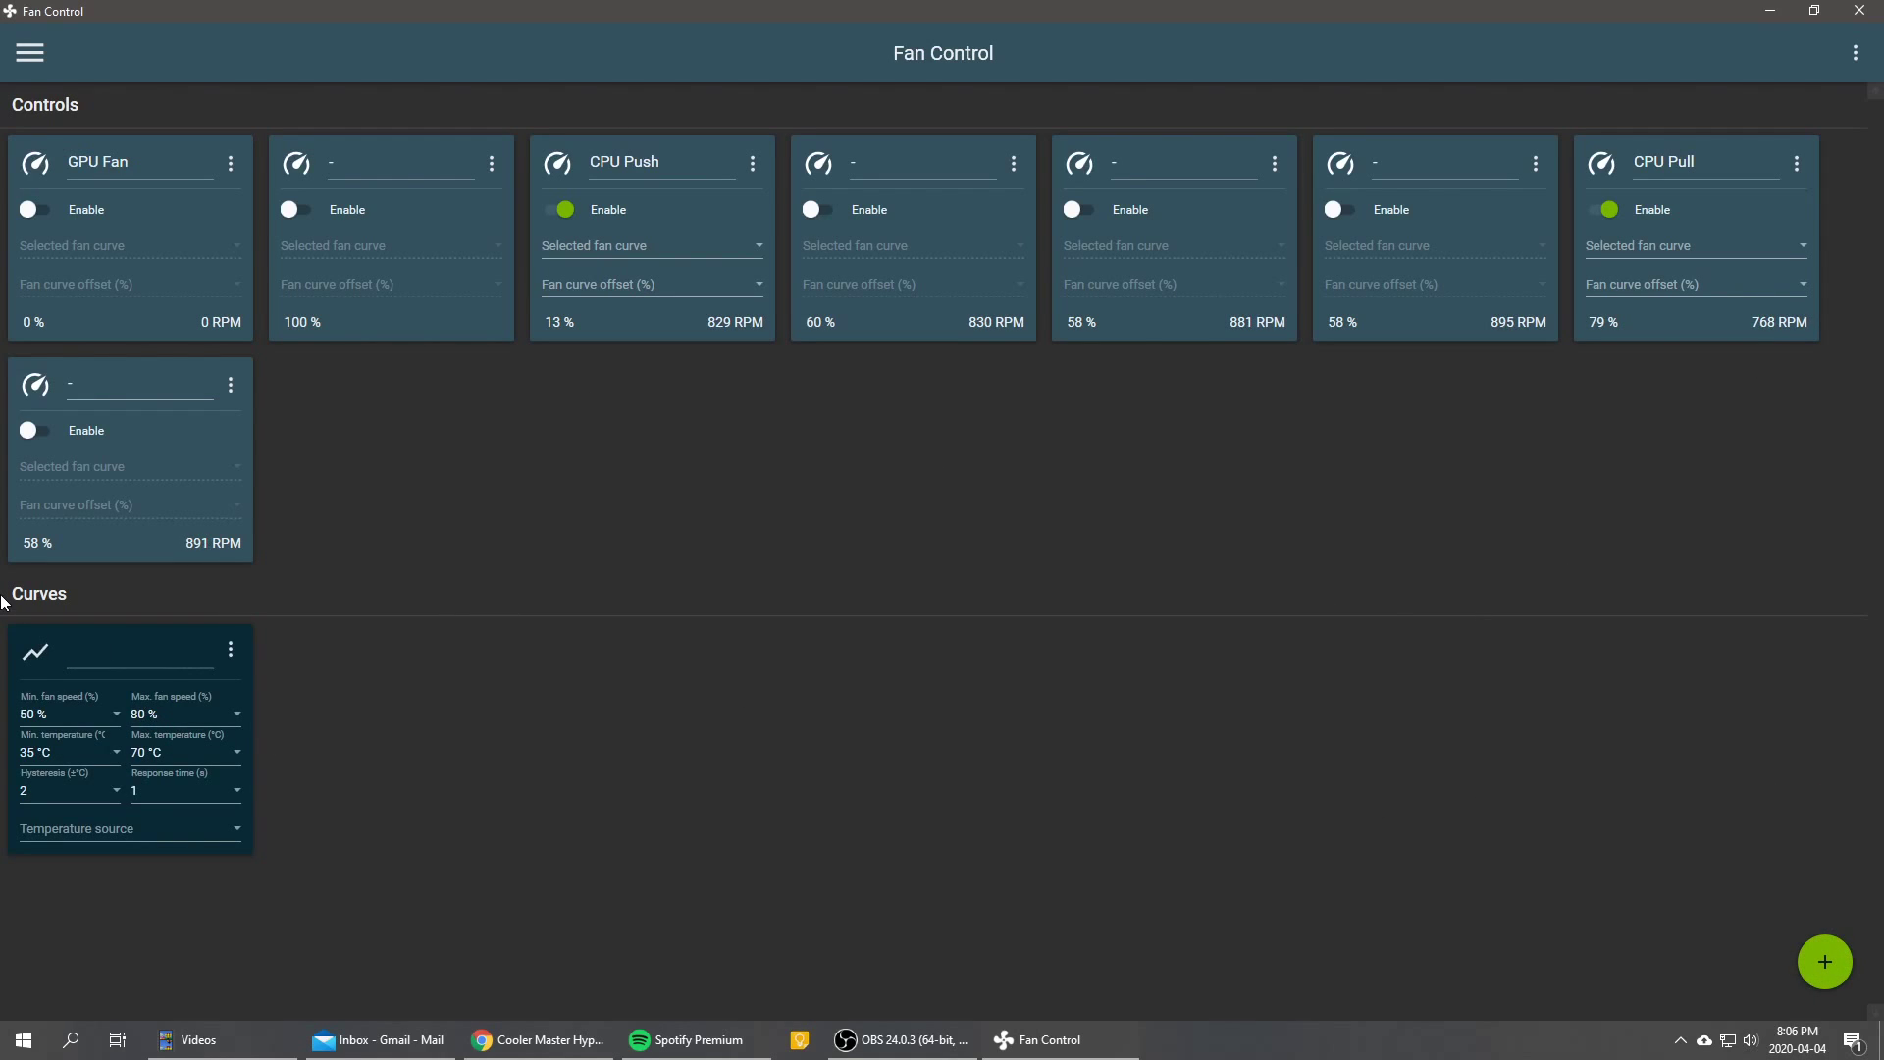
{"action": "type", "text": "CPU PUSH"}
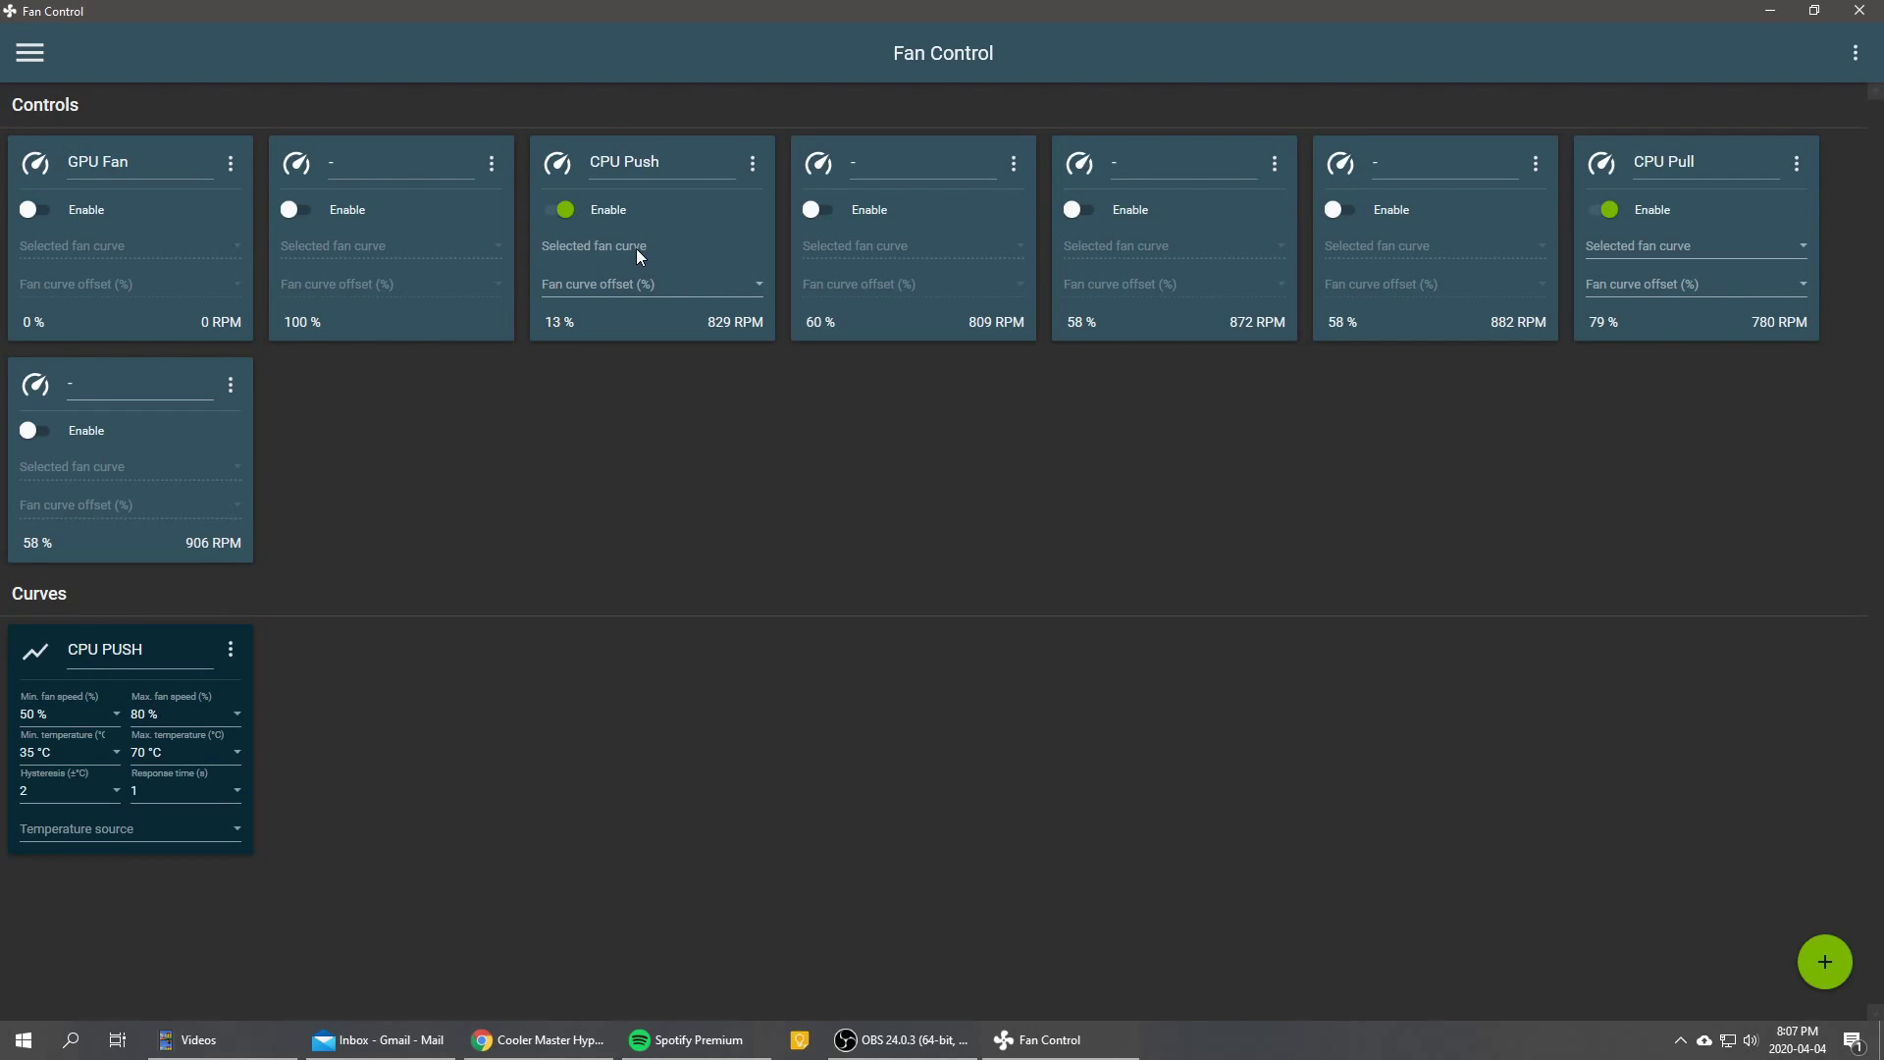
- Create a Flat fan curve at 17 % and select it as CPU Push's fan curve
{"action": "mouse_move", "coordinate": [1831, 972]}
{"action": "left_click", "coordinate": [1828, 869]}
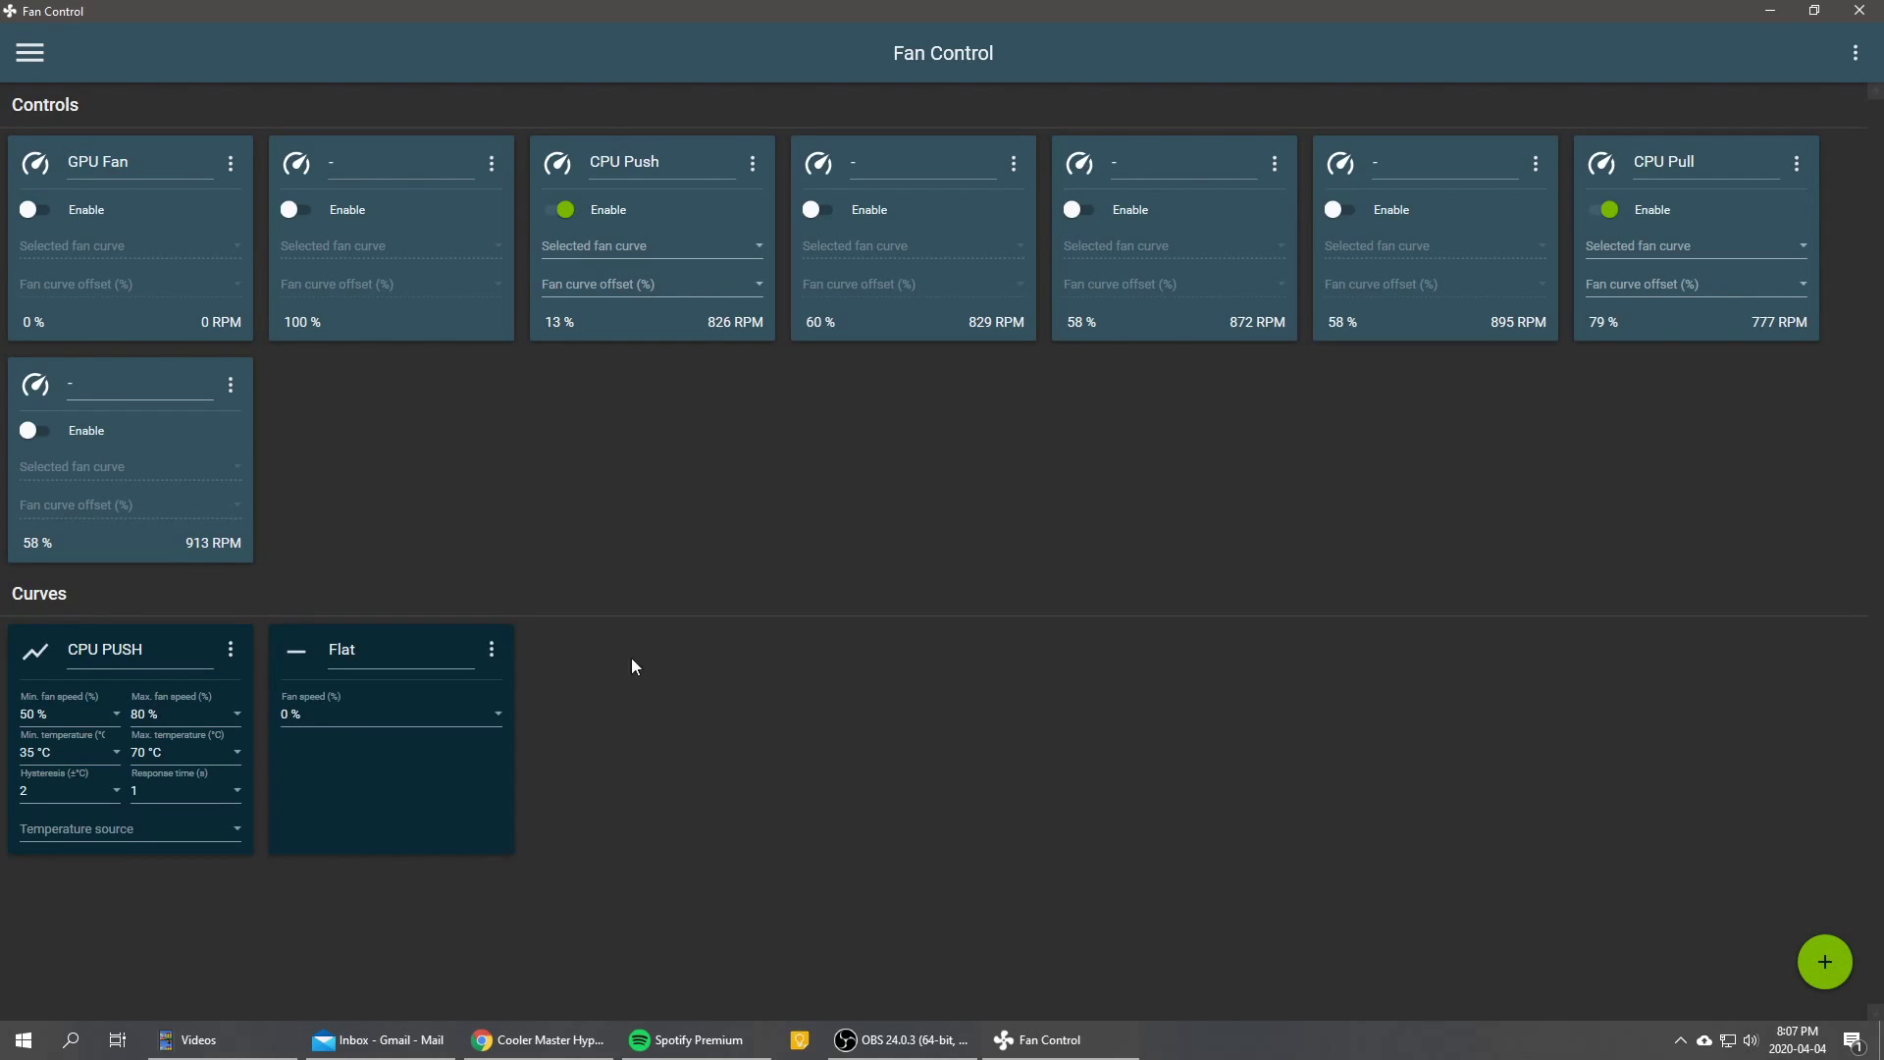
{"action": "left_click", "coordinate": [381, 726]}
{"action": "scroll", "coordinate": [403, 638], "scroll_direction": "down", "scroll_amount": 2}
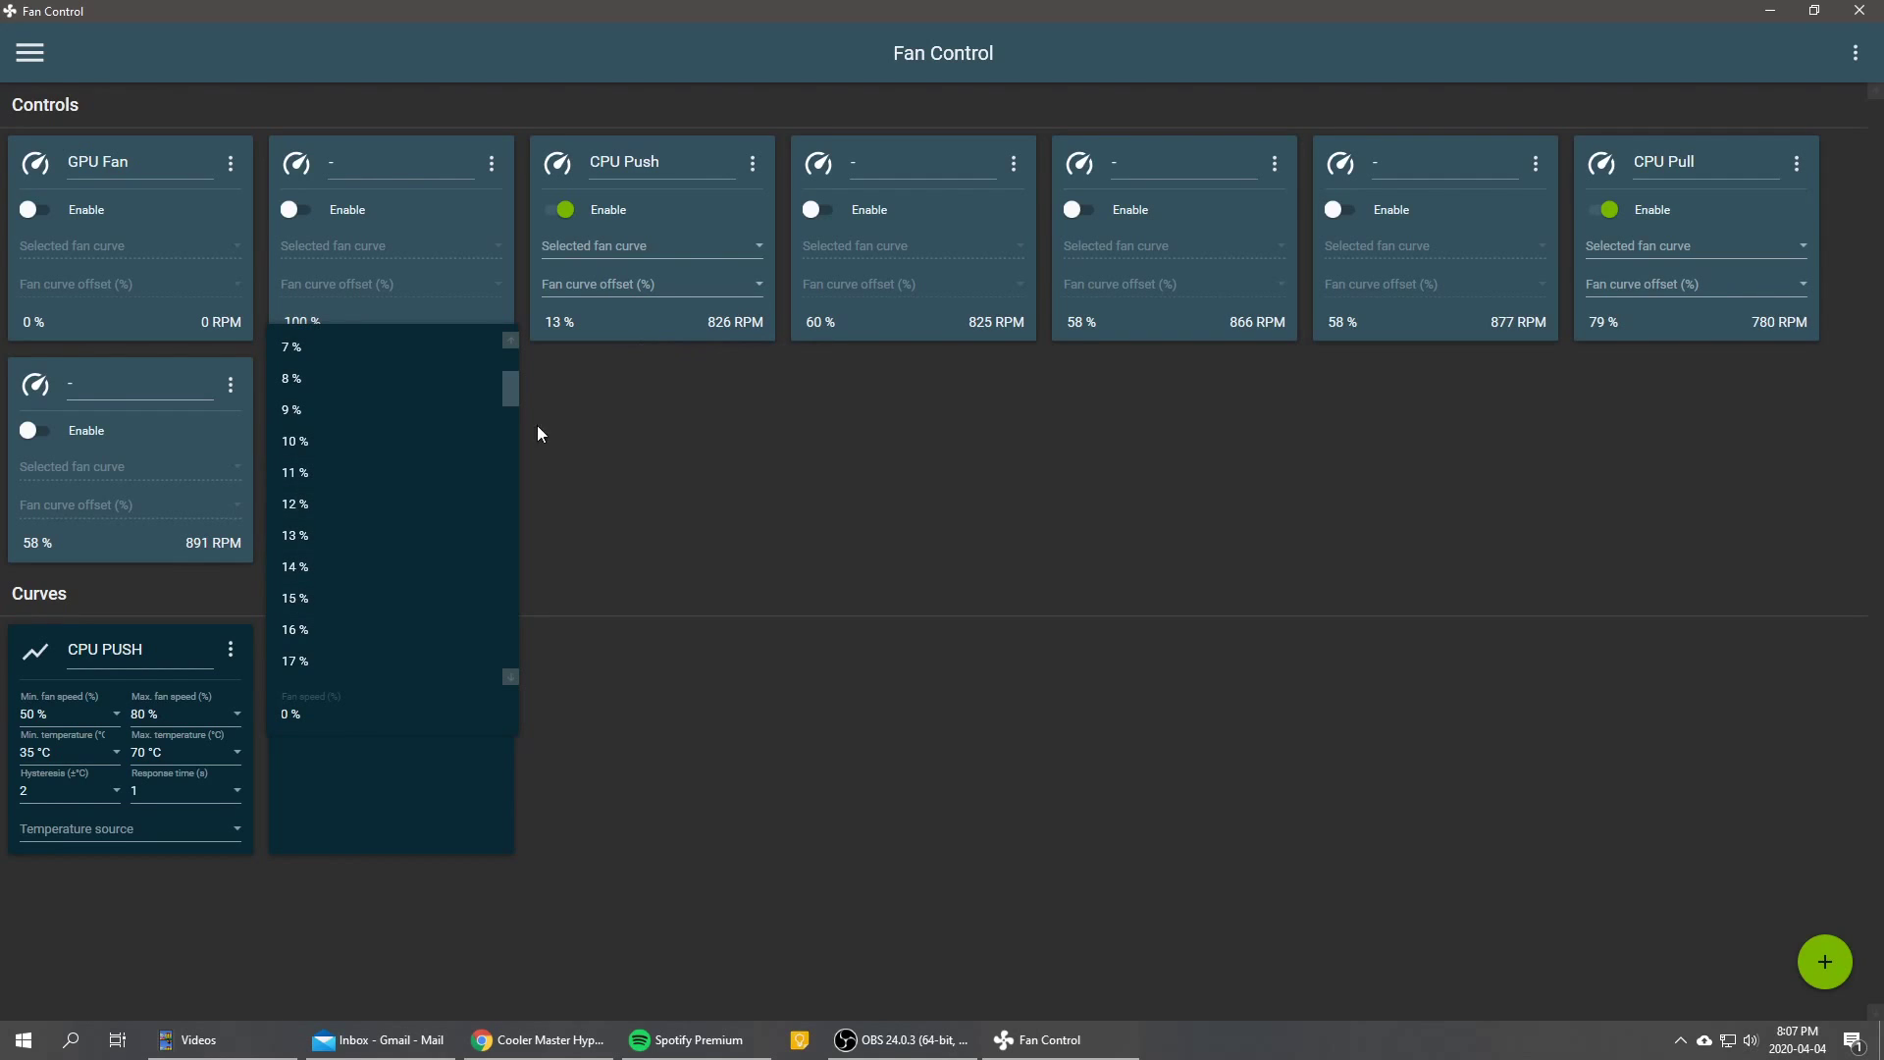
{"action": "scroll", "coordinate": [392, 550], "scroll_direction": "down", "scroll_amount": 1}
{"action": "left_click", "coordinate": [333, 565]}
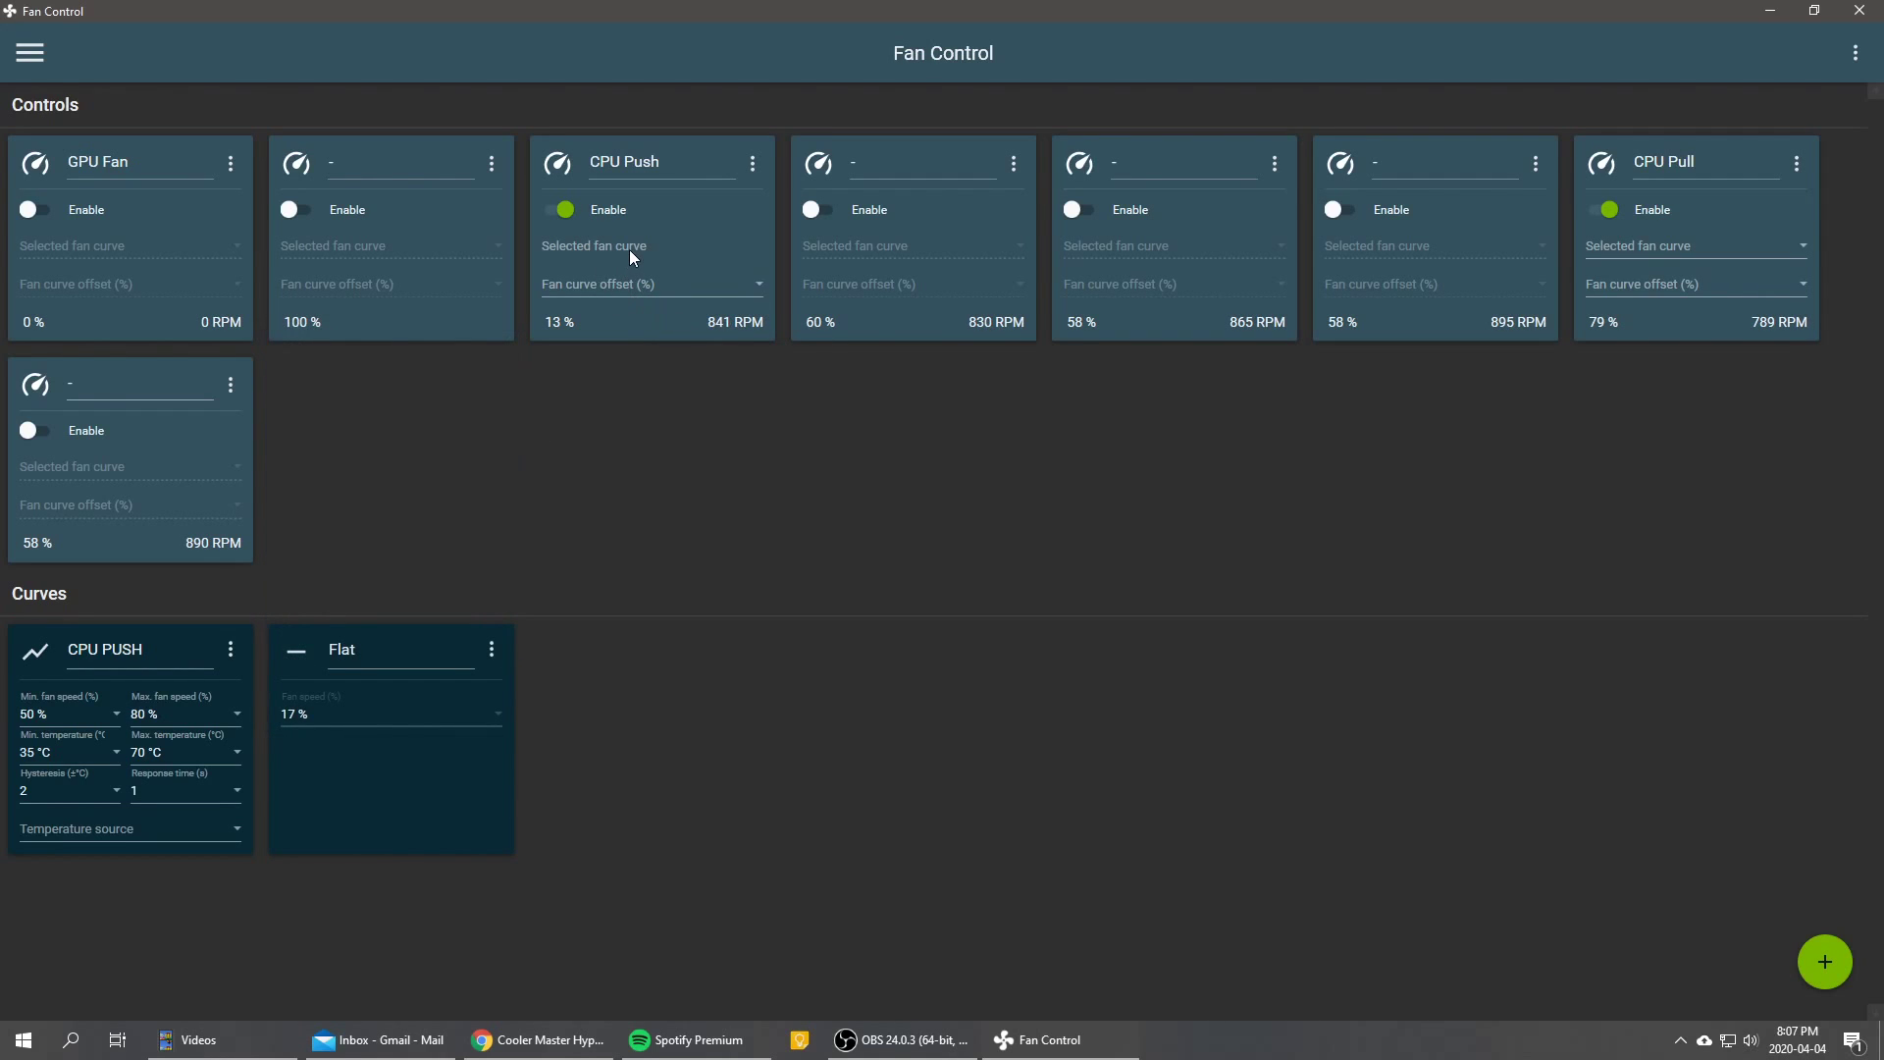
{"action": "left_click", "coordinate": [628, 249]}
{"action": "left_click", "coordinate": [589, 308]}
- Delete the Flat curve and set CPU PUSH's minimum fan speed to 17 %
{"action": "left_click", "coordinate": [492, 649]}
{"action": "left_click", "coordinate": [501, 684]}
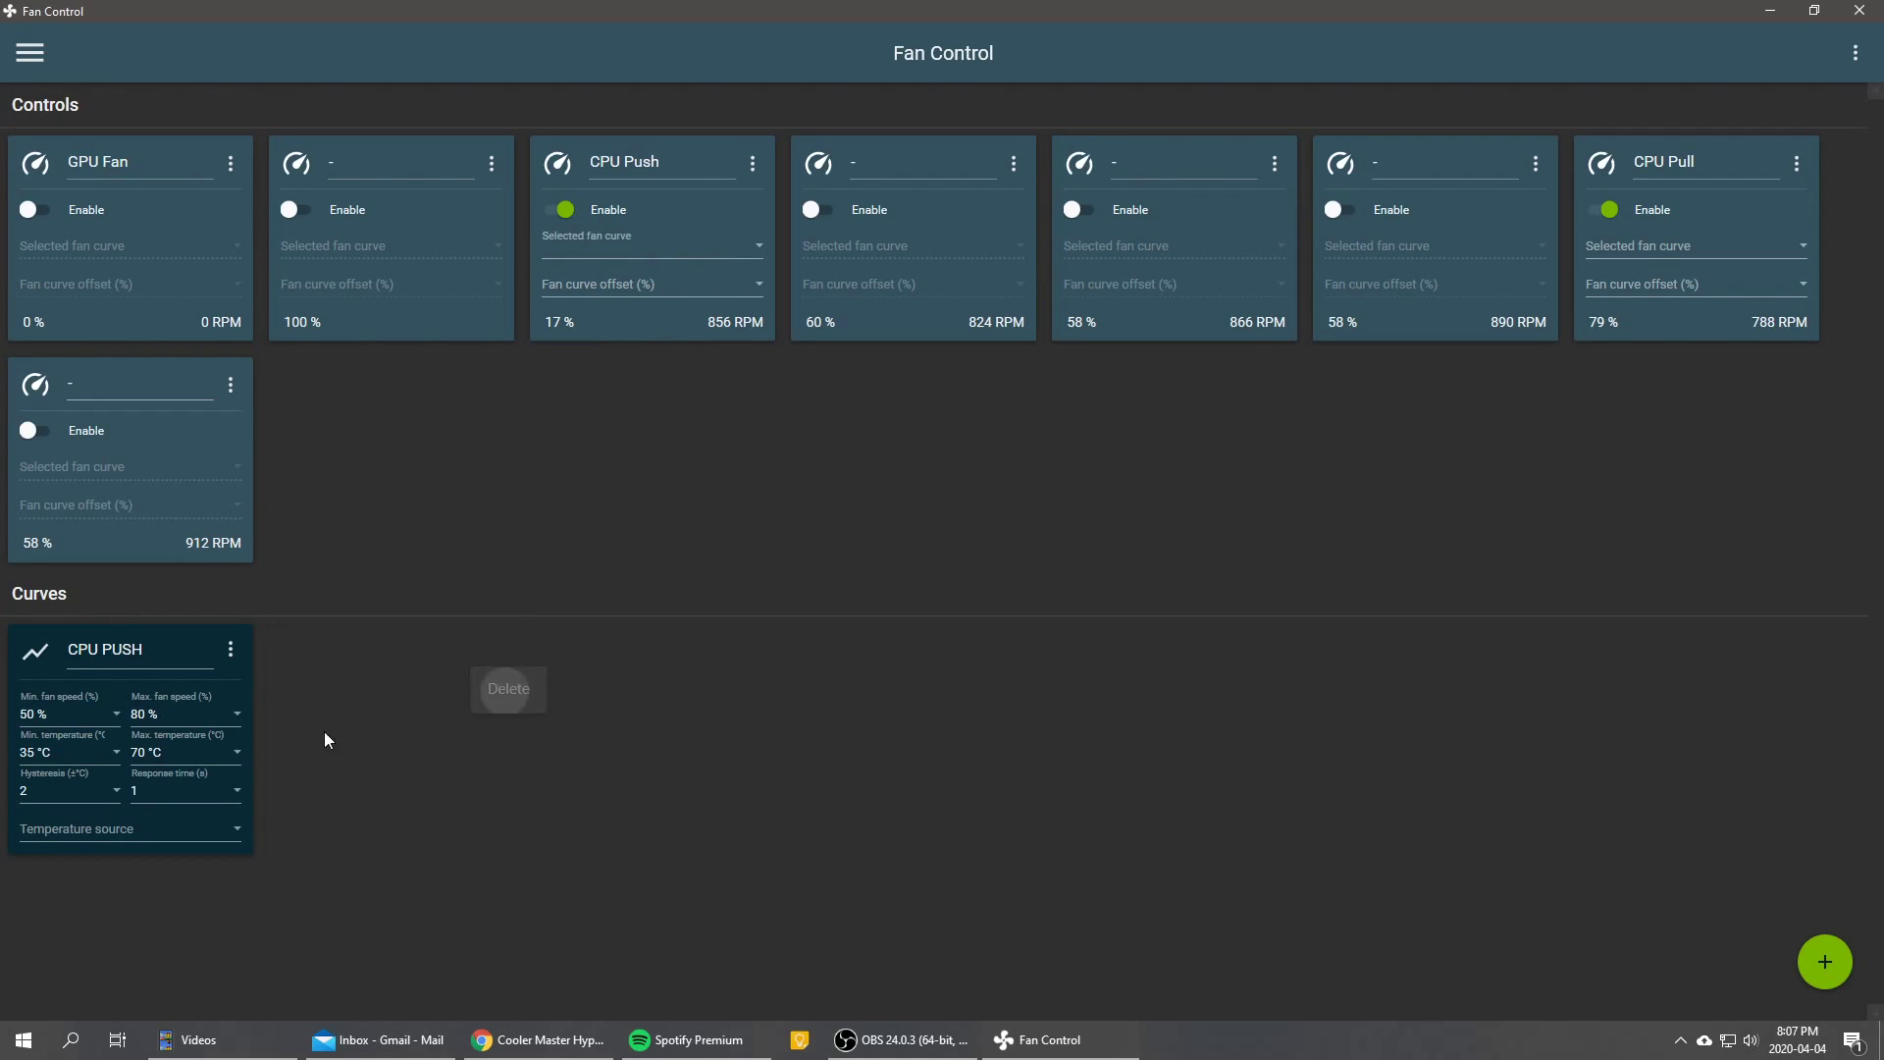
{"action": "left_click", "coordinate": [79, 705]}
{"action": "scroll", "coordinate": [59, 490], "scroll_direction": "up", "scroll_amount": 10}
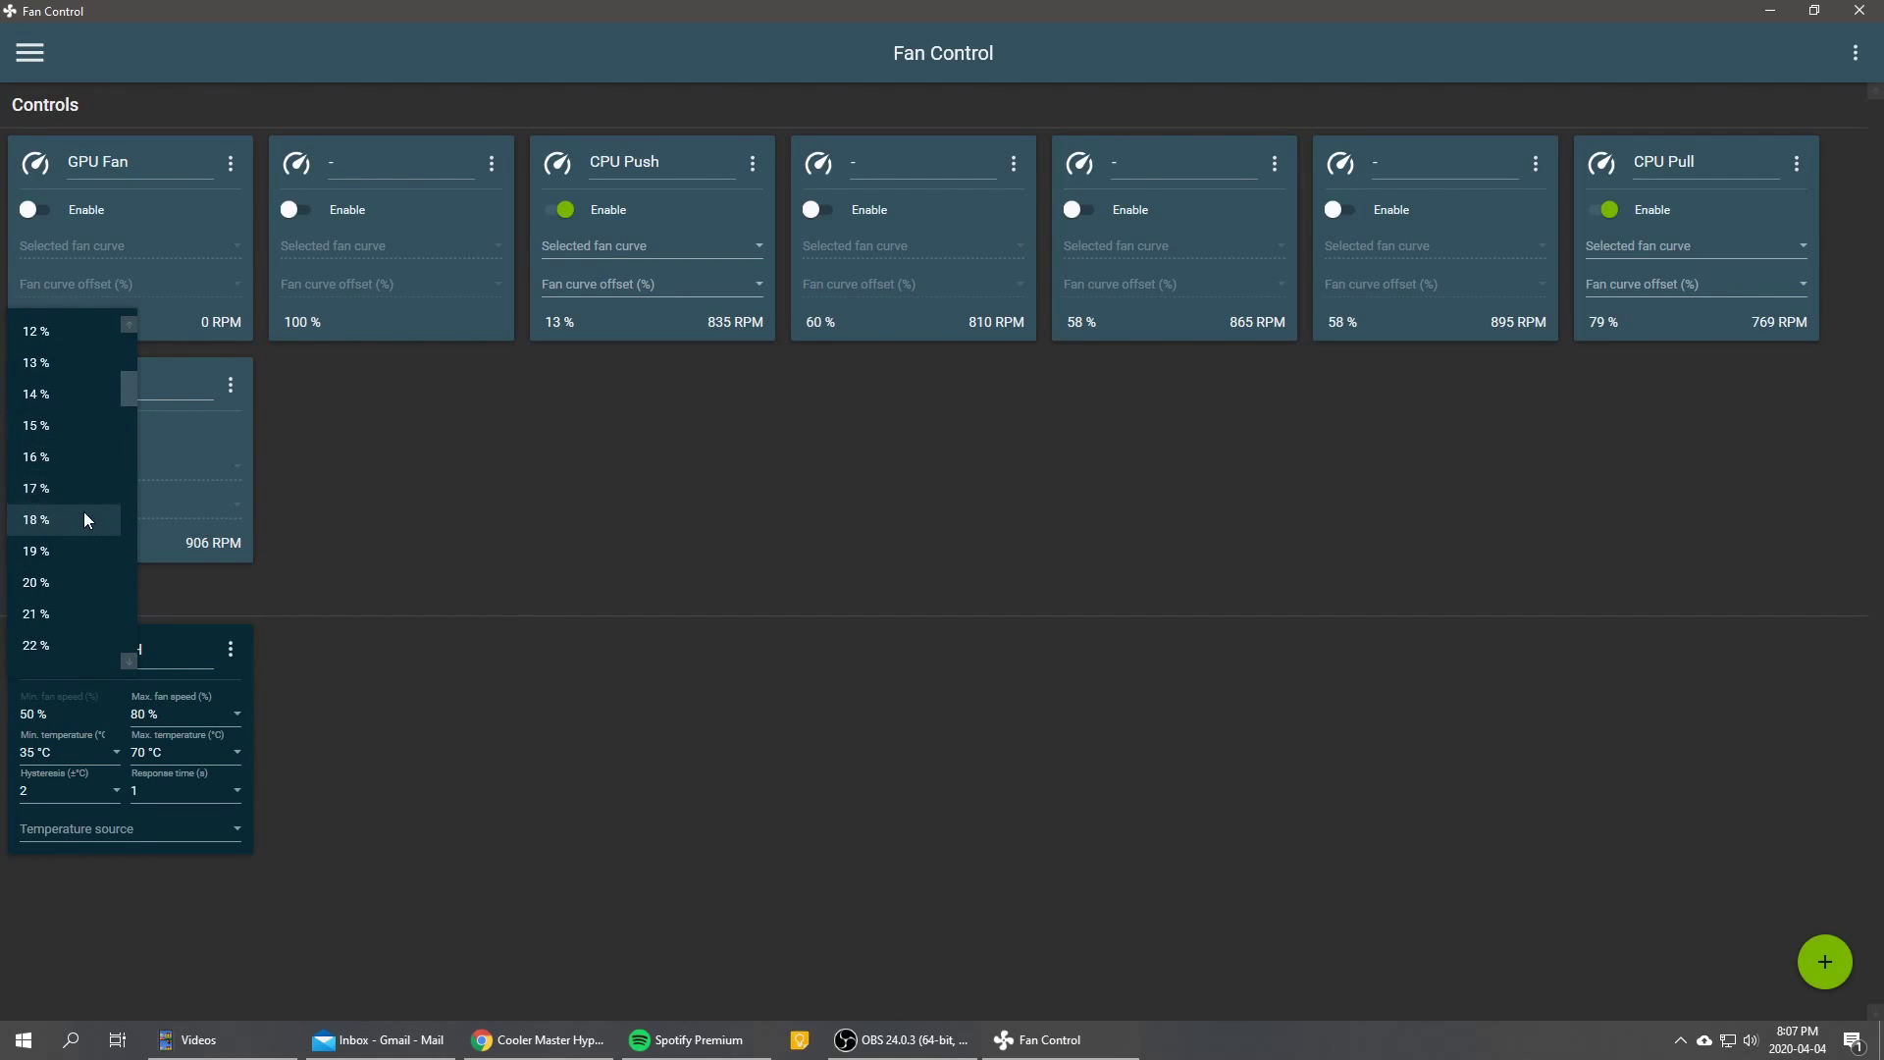
{"action": "left_click", "coordinate": [46, 488]}
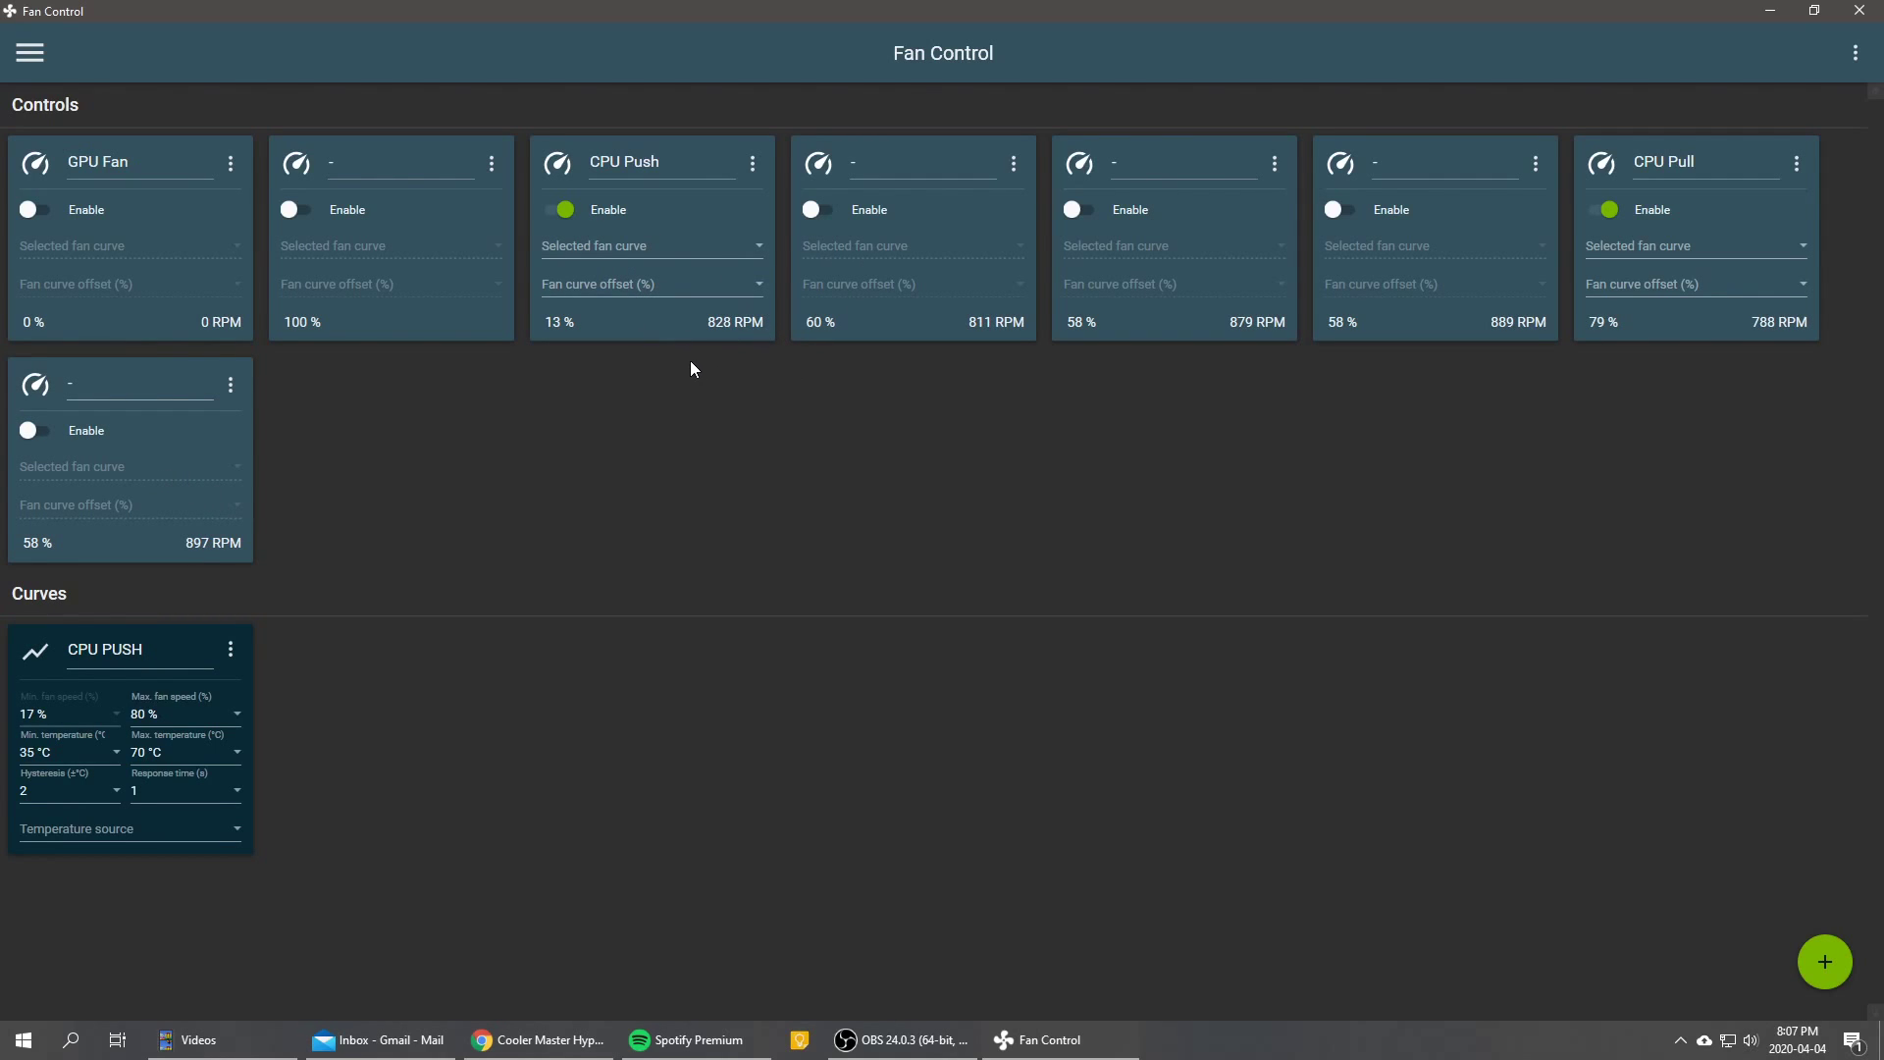
- Assign the CPU PUSH curve to the CPU Push fan and set its maximum fan speed to 70 %
{"action": "left_click", "coordinate": [610, 245]}
{"action": "left_click", "coordinate": [598, 269]}
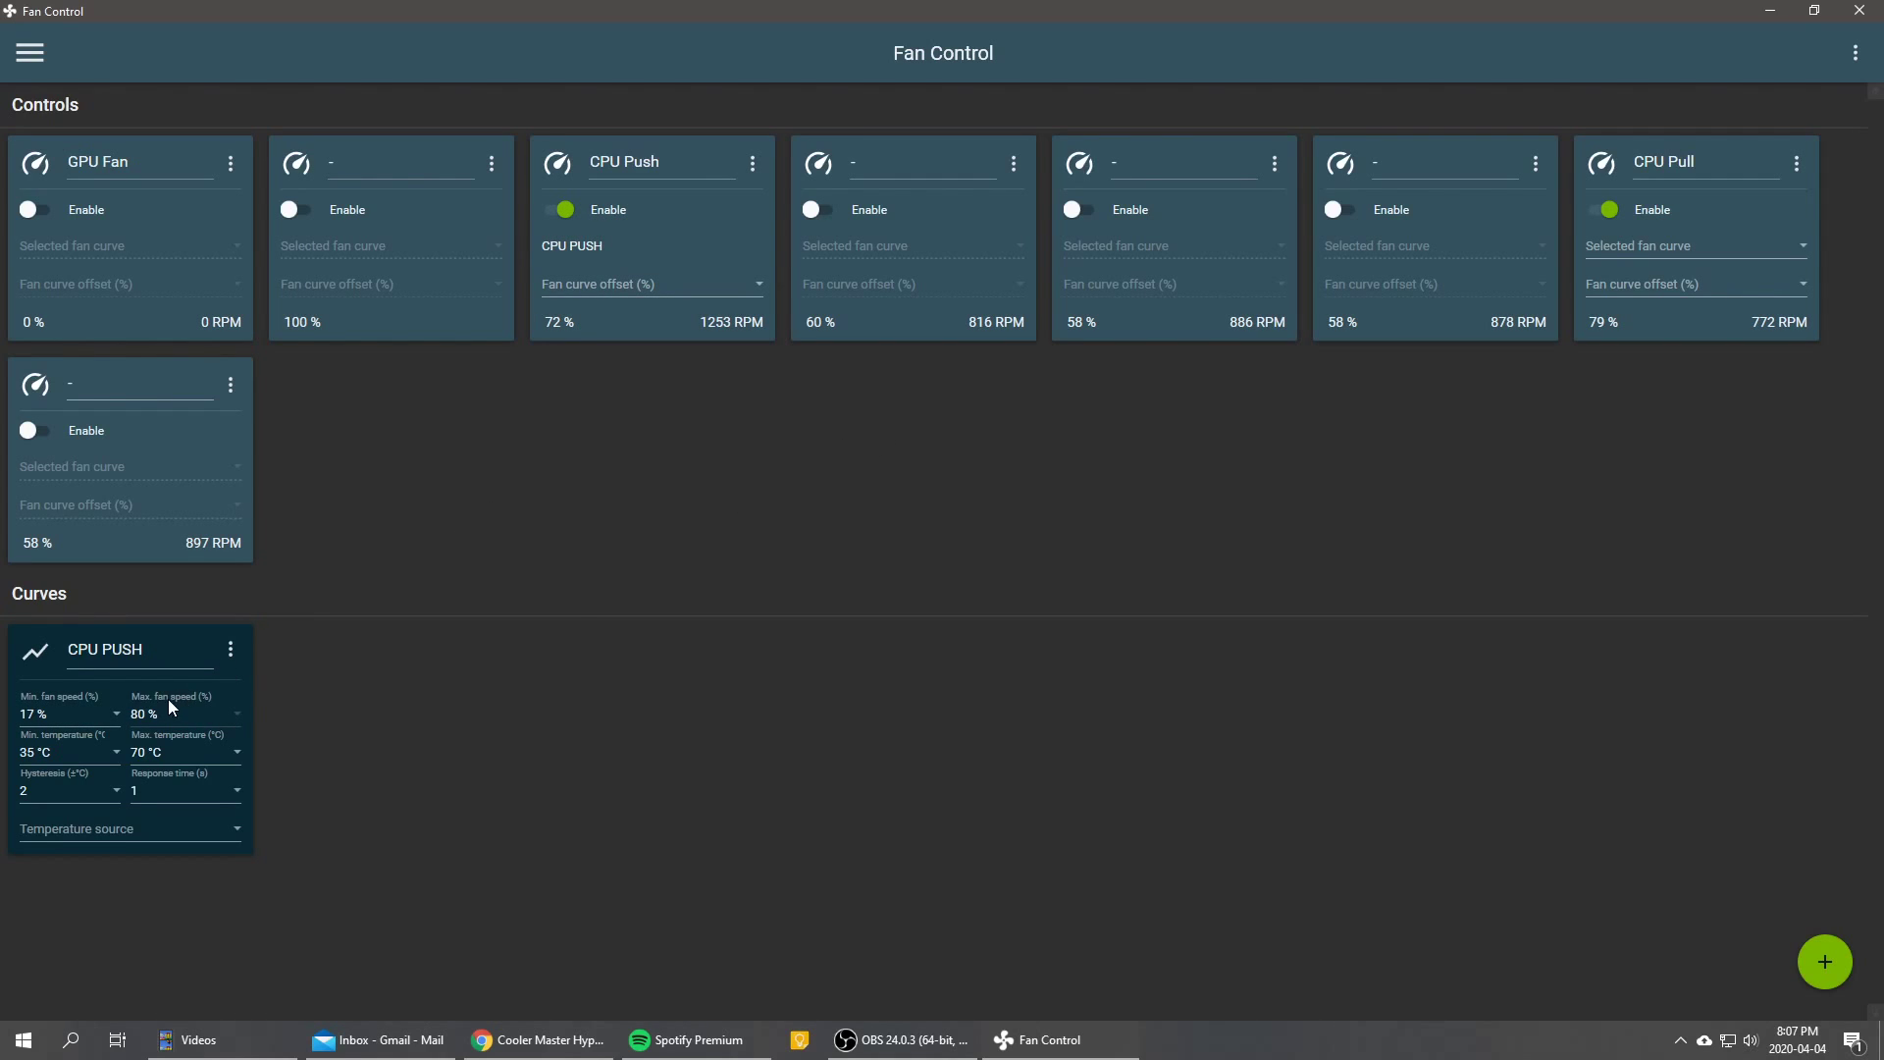
{"action": "left_click", "coordinate": [214, 714]}
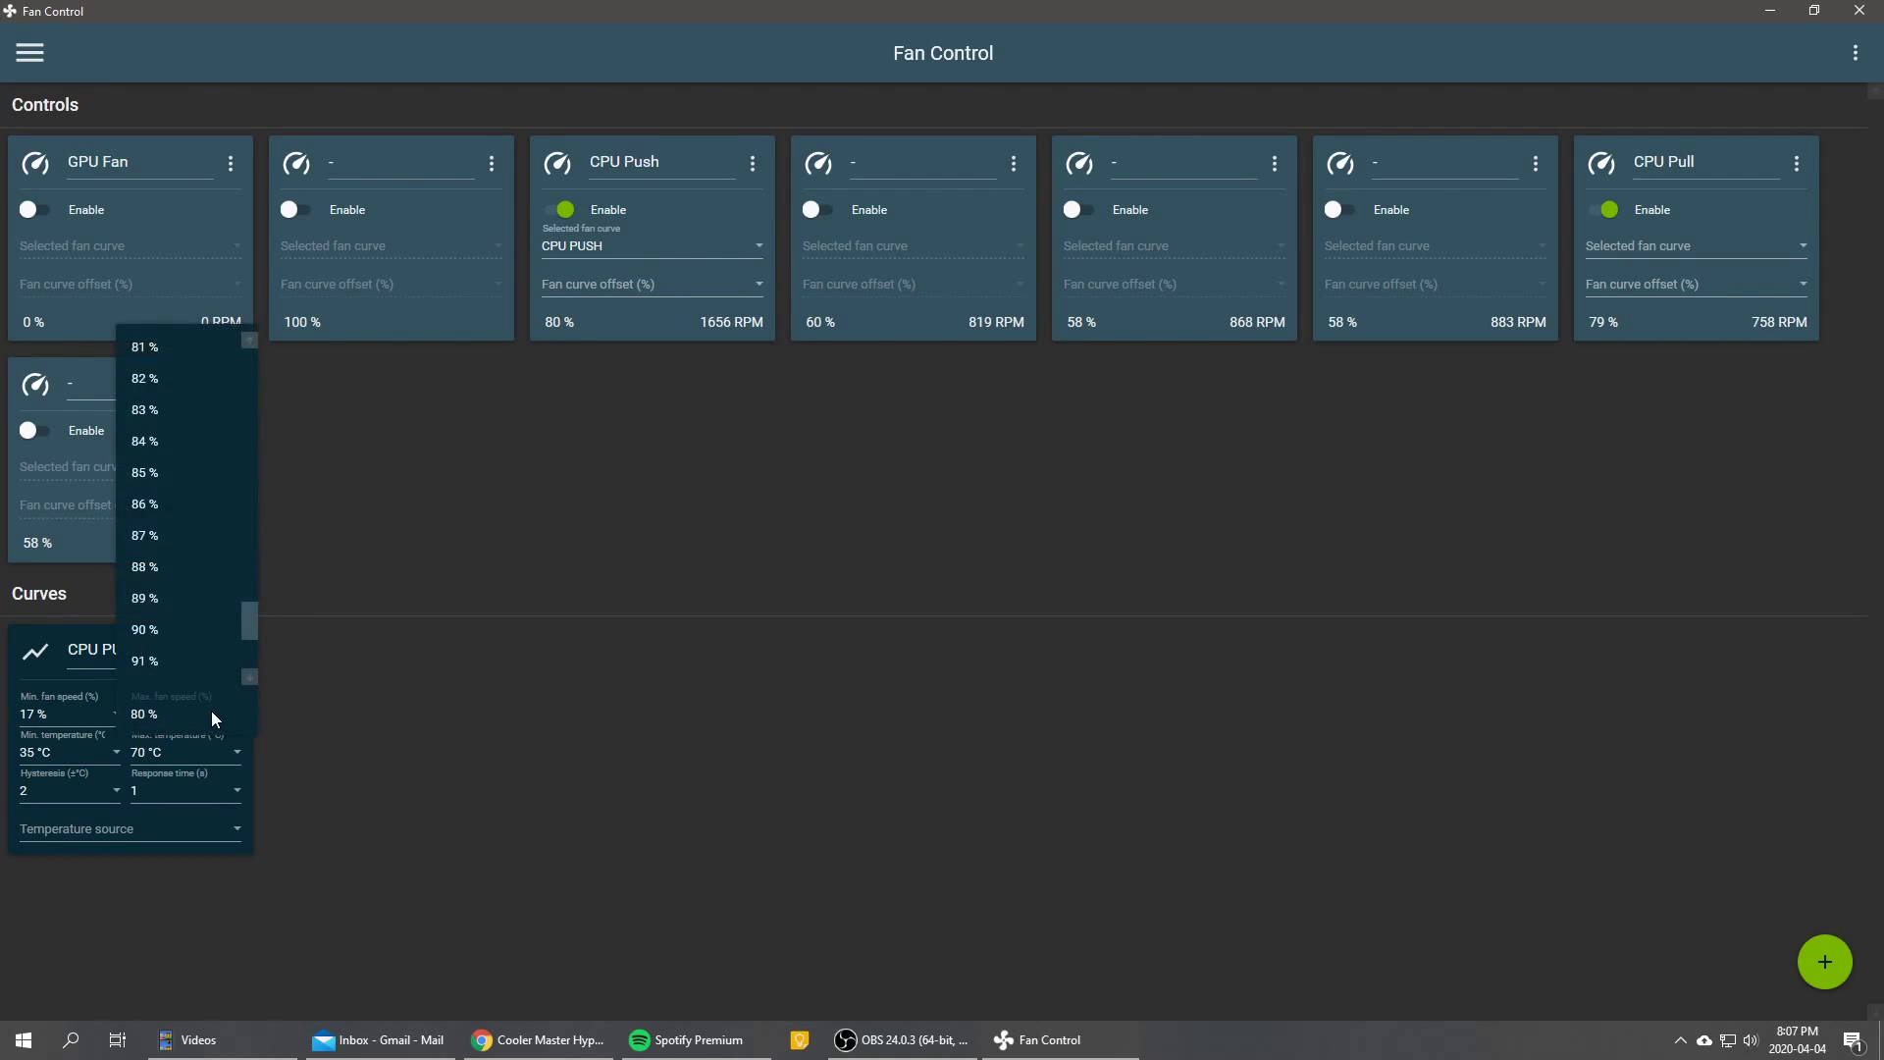
{"action": "scroll", "coordinate": [183, 548], "scroll_direction": "up", "scroll_amount": 3}
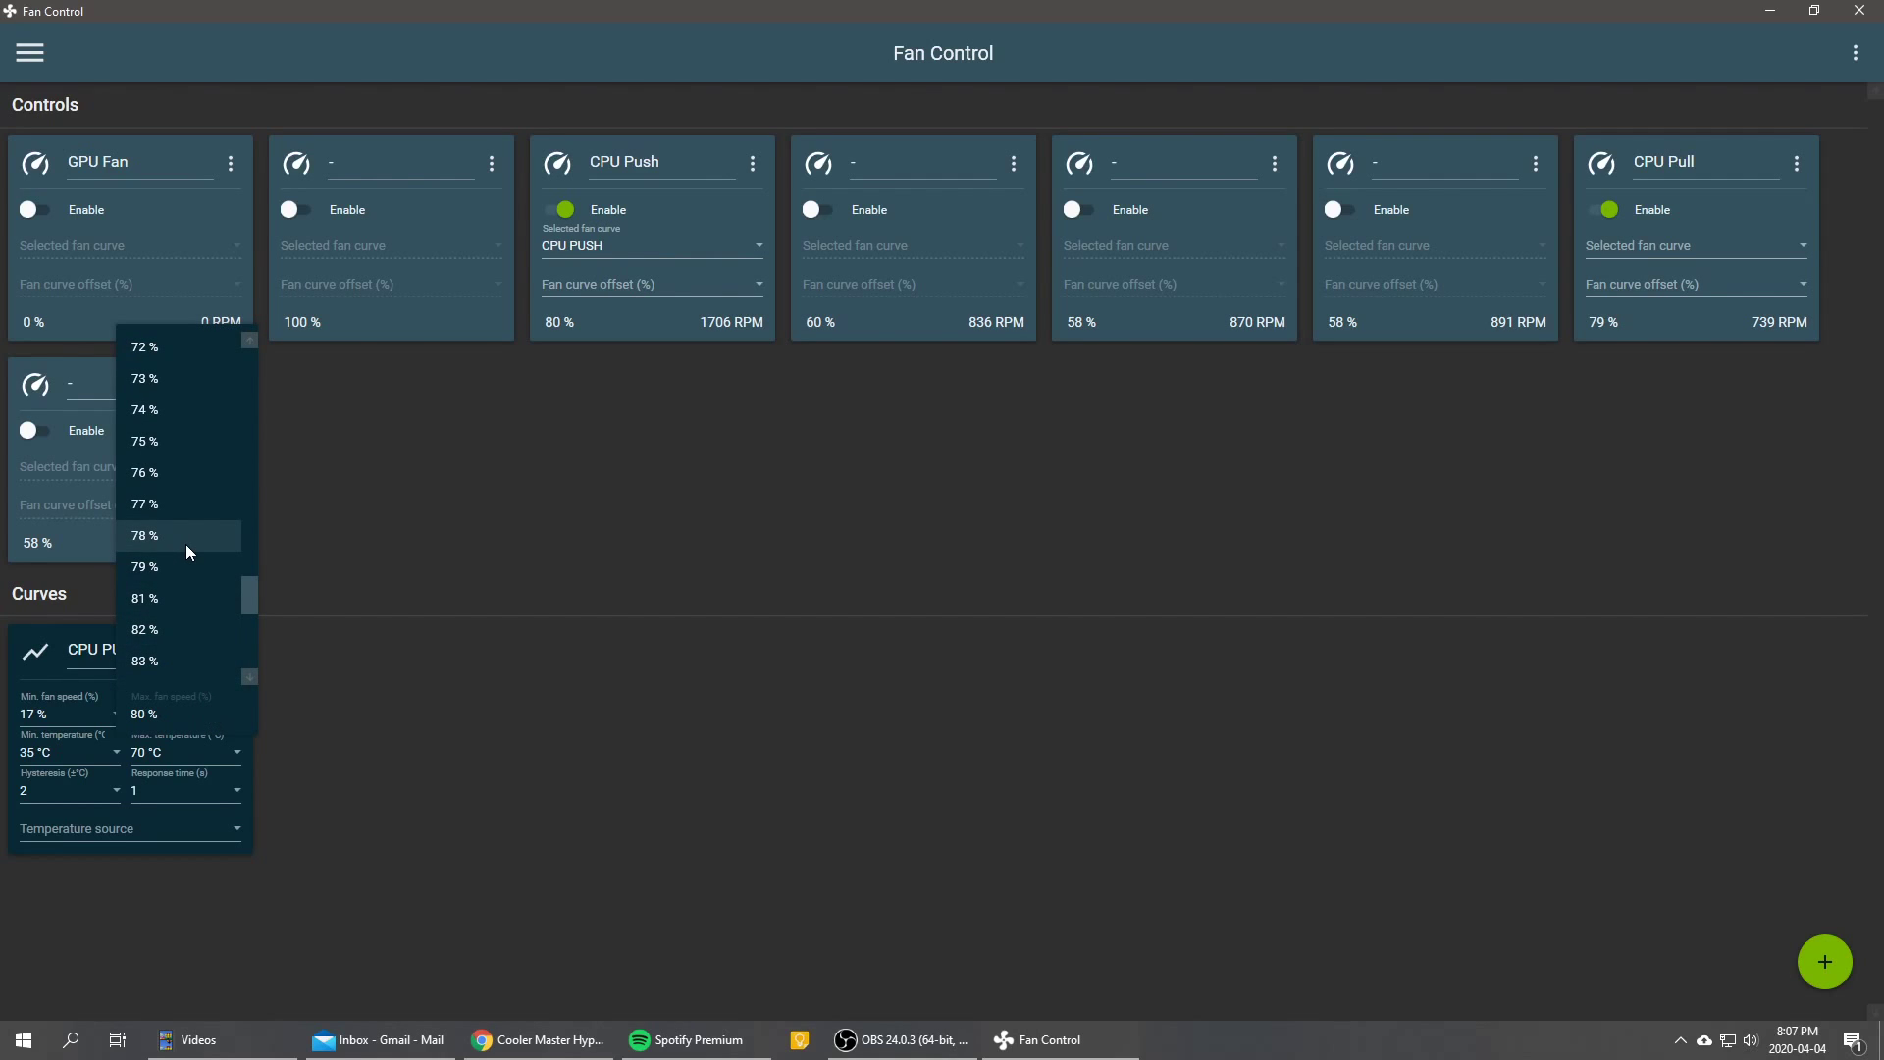
{"action": "scroll", "coordinate": [186, 544], "scroll_direction": "up", "scroll_amount": 2}
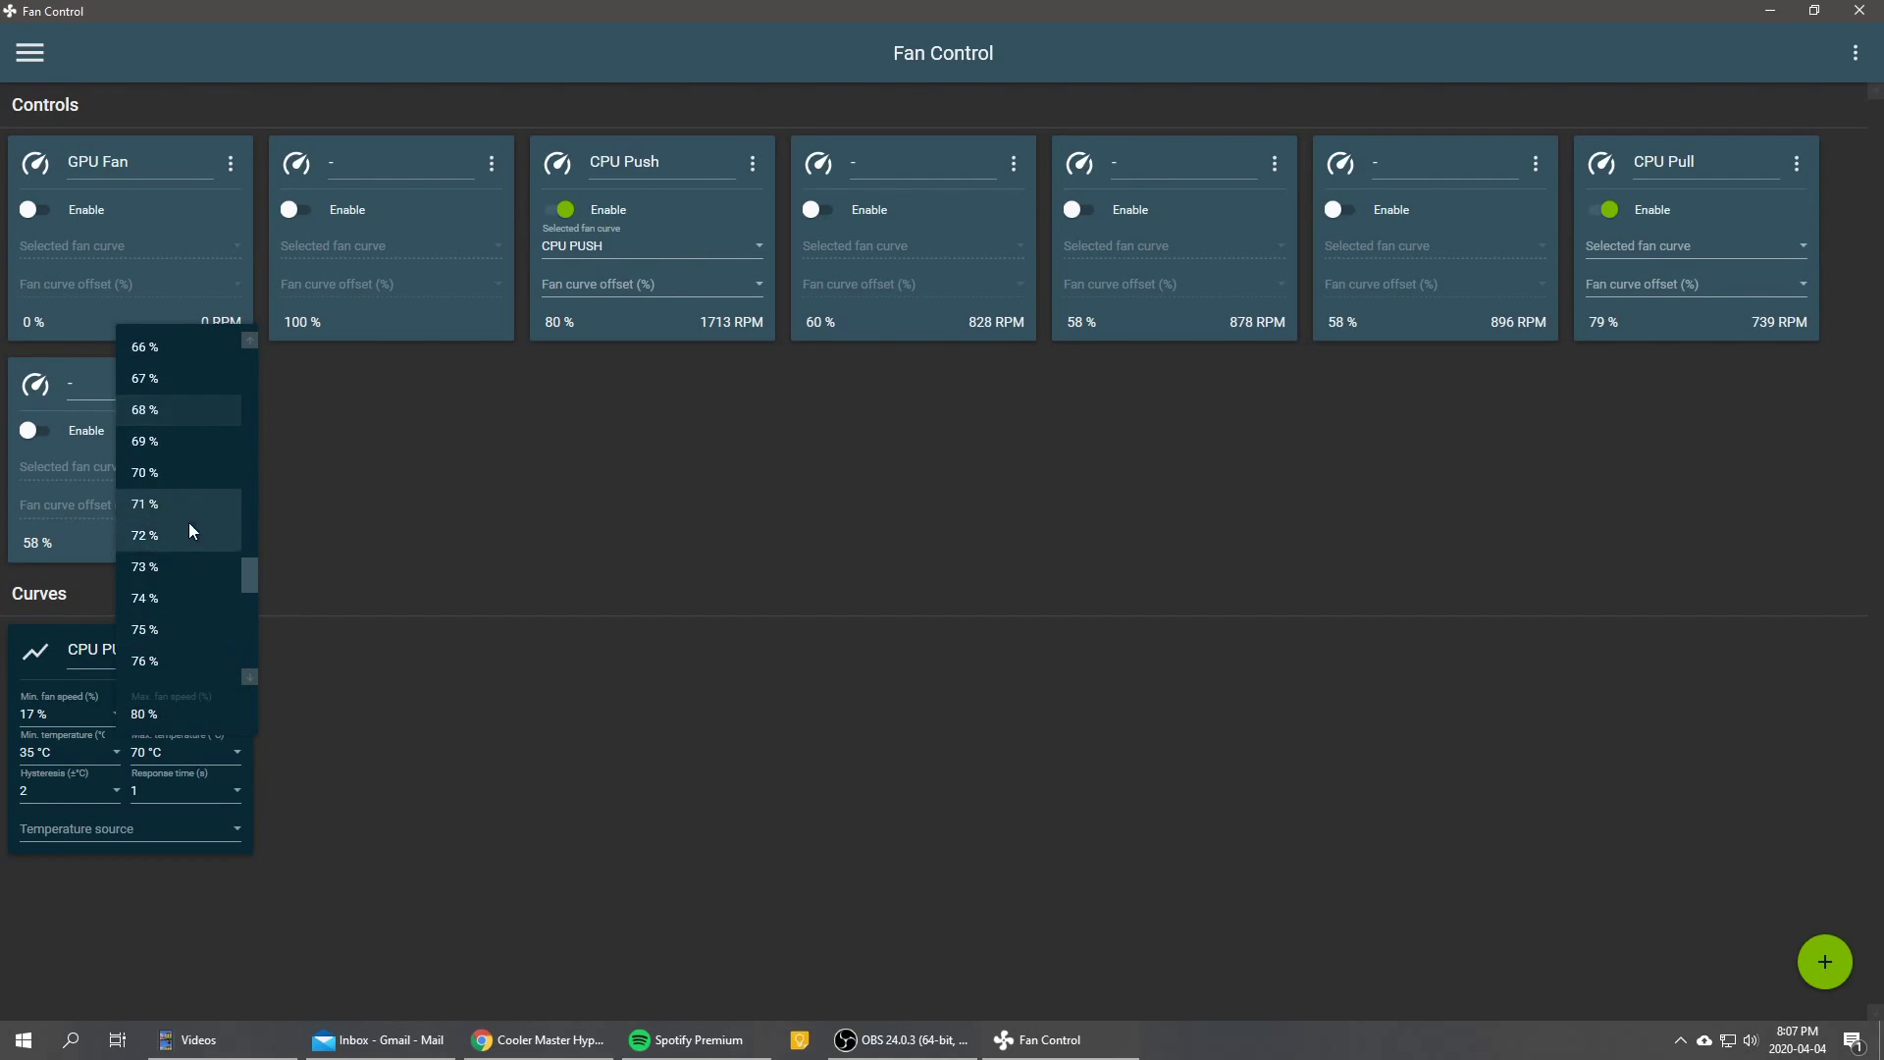
{"action": "left_click", "coordinate": [175, 474]}
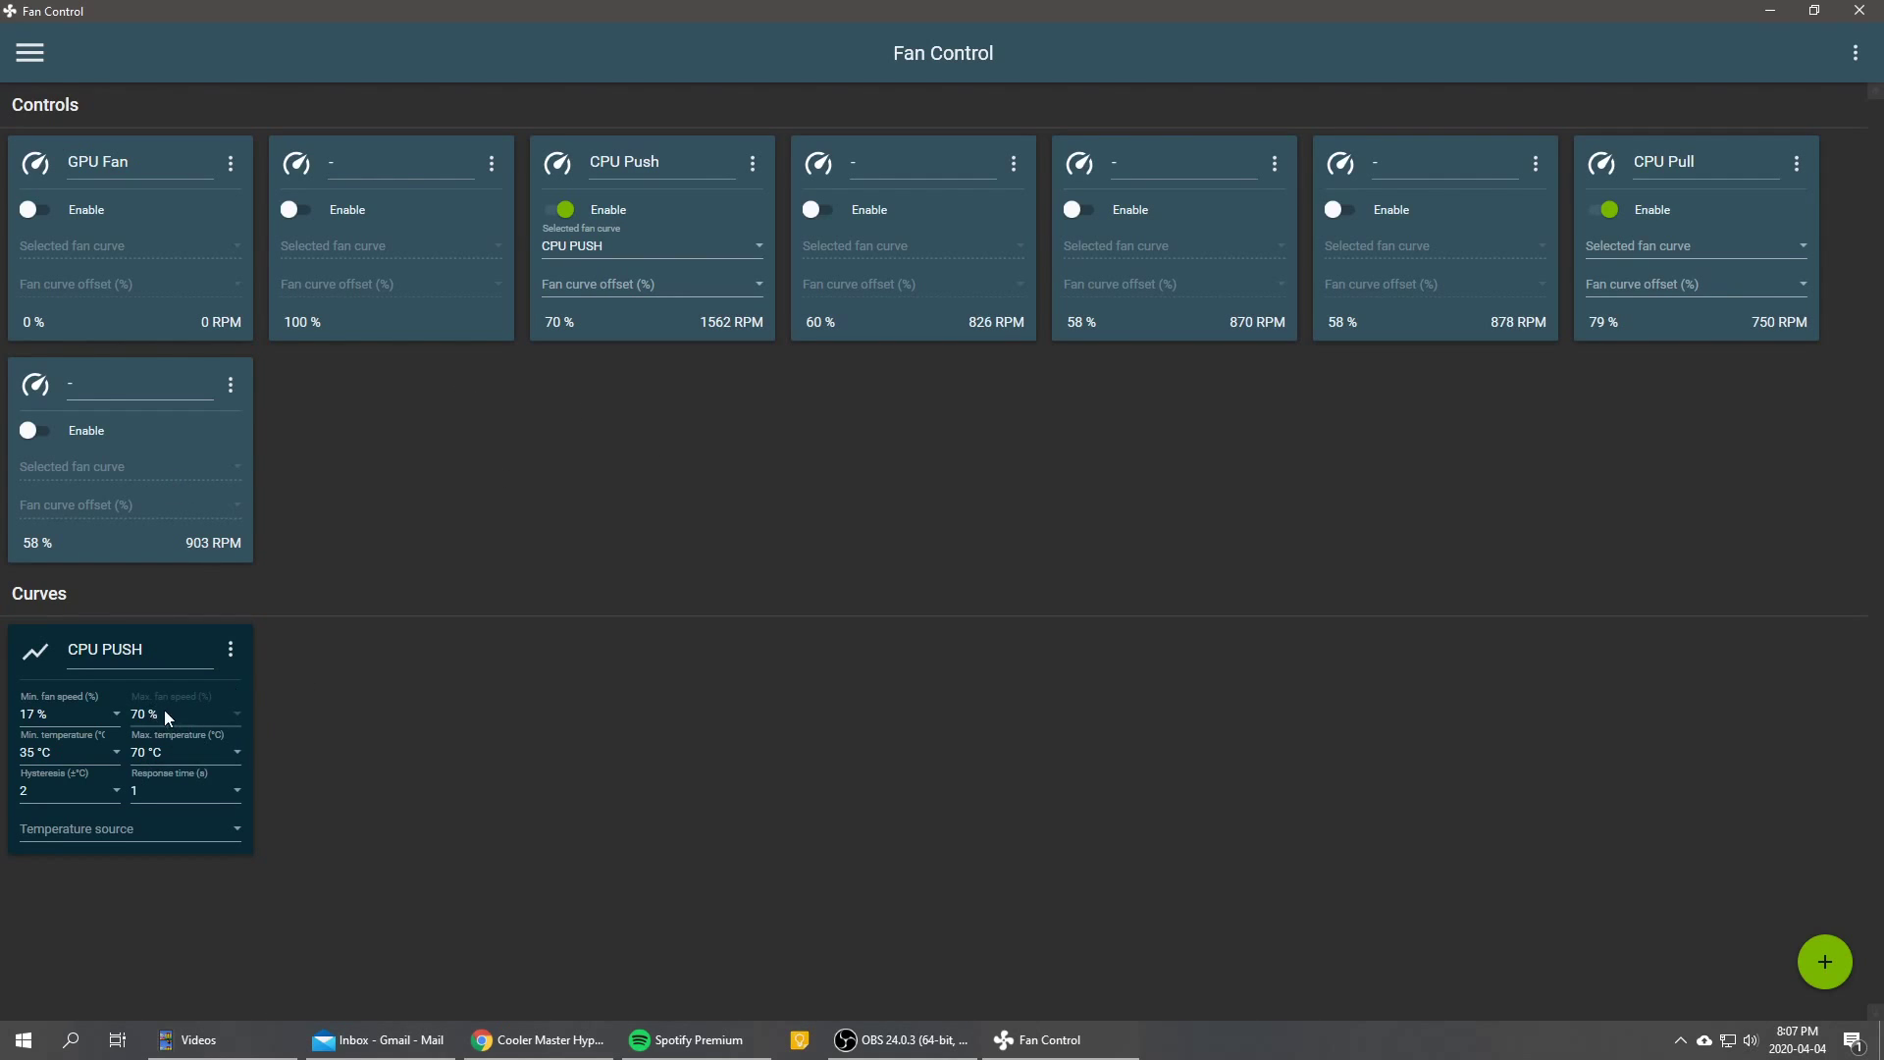
- Use CPU Package as the CPU PUSH curve's temperature source
{"action": "left_click", "coordinate": [106, 830]}
{"action": "scroll", "coordinate": [149, 713], "scroll_direction": "down", "scroll_amount": 2}
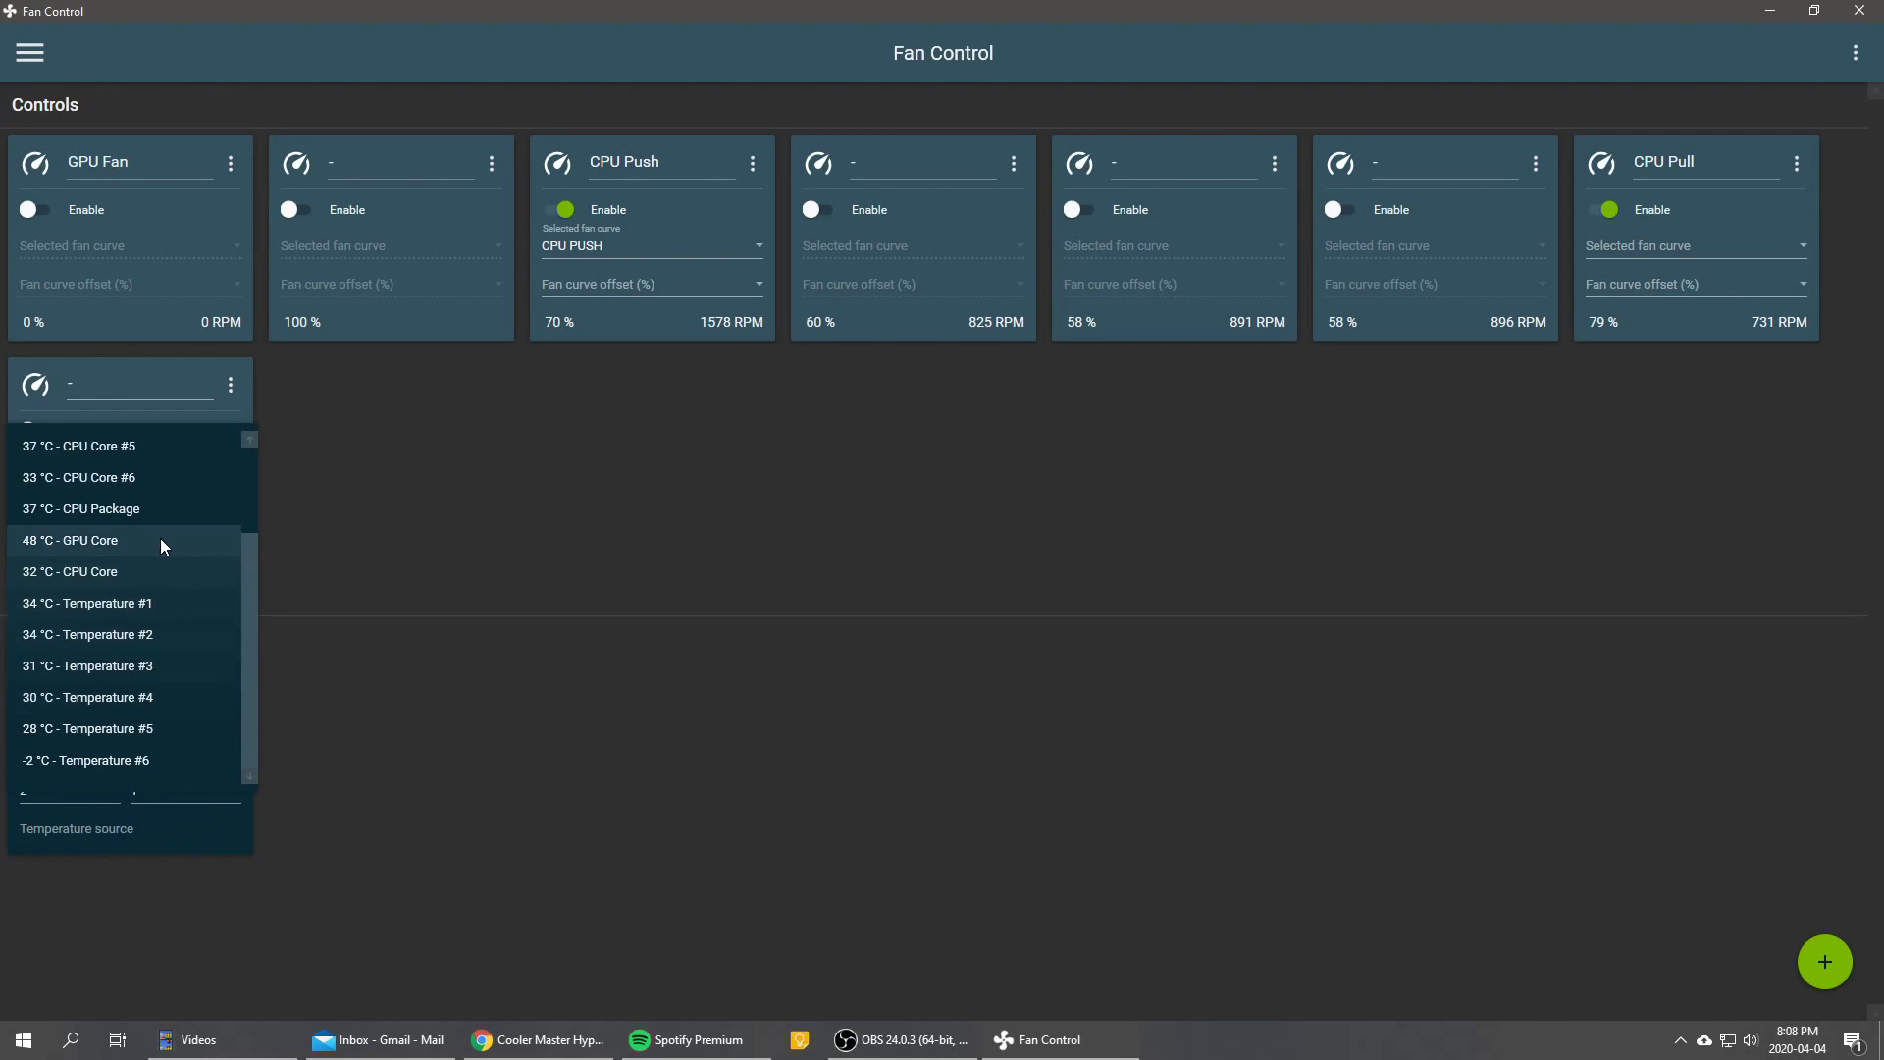
{"action": "scroll", "coordinate": [140, 693], "scroll_direction": "up", "scroll_amount": 2}
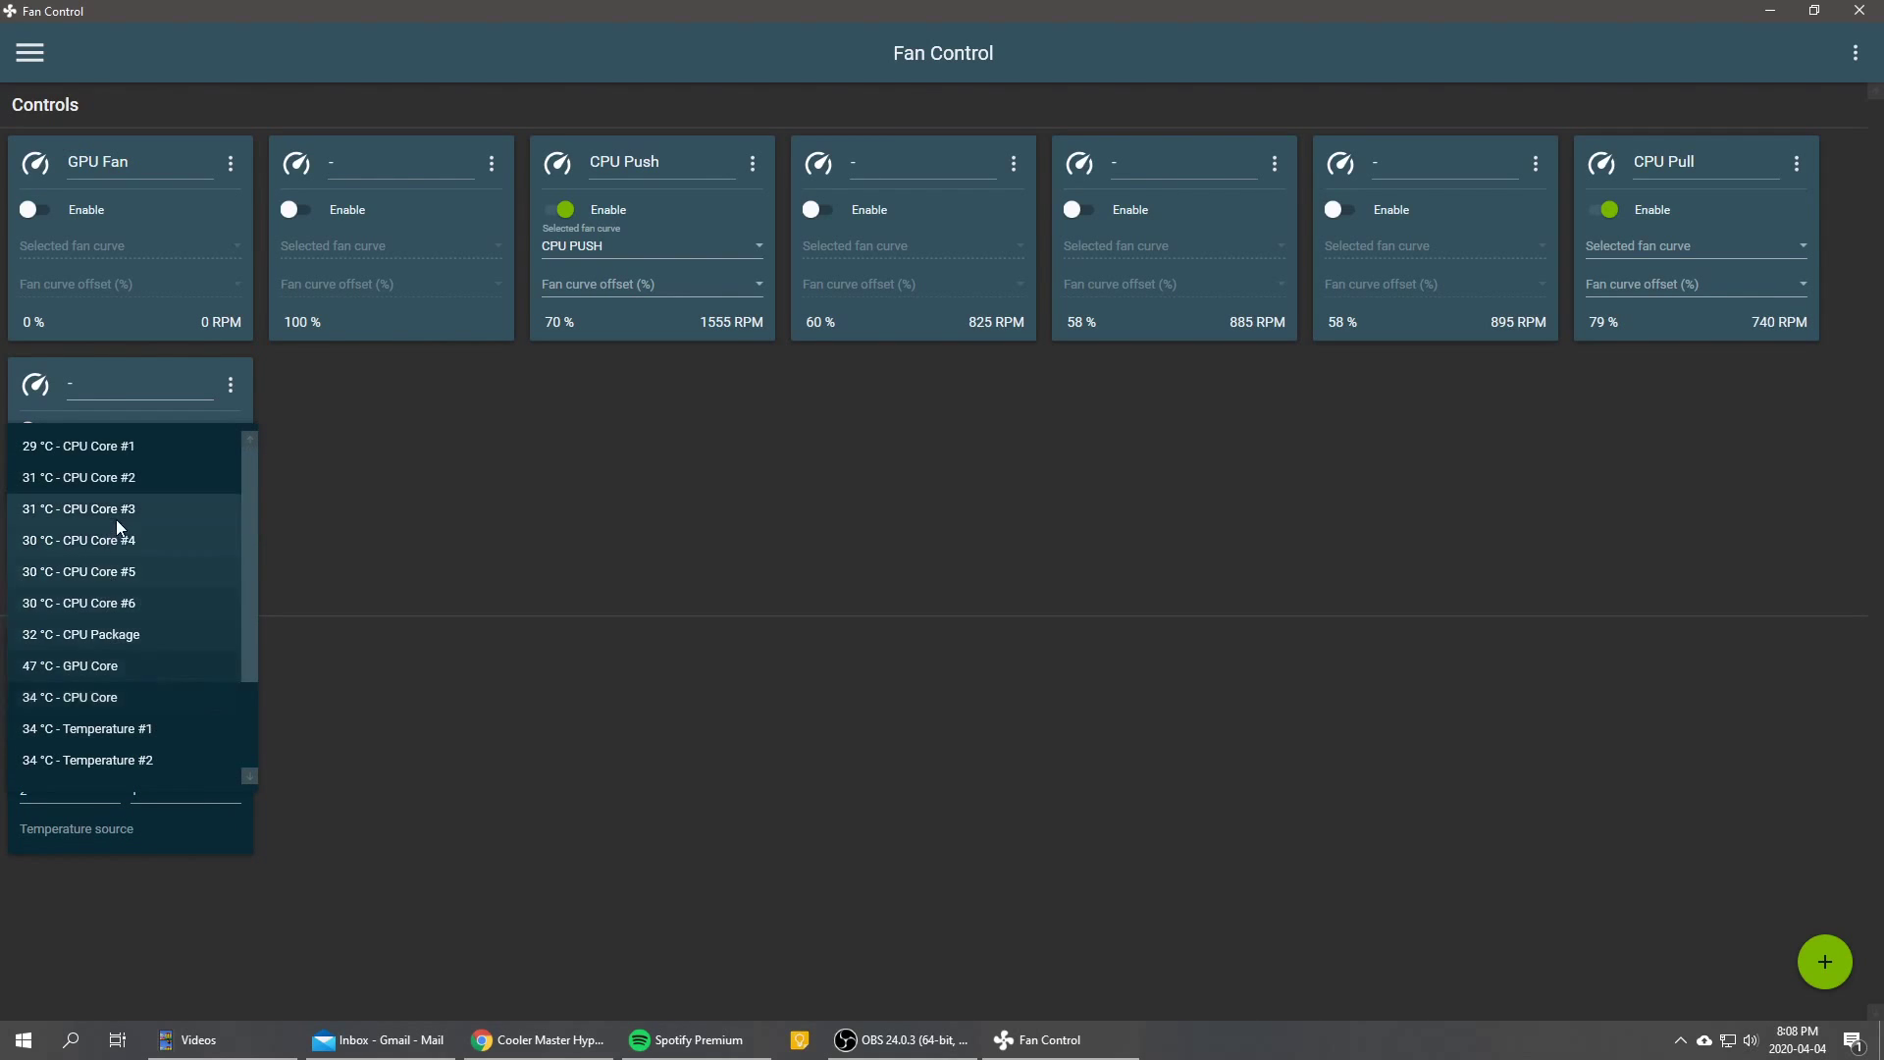
{"action": "scroll", "coordinate": [137, 545], "scroll_direction": "down", "scroll_amount": 2}
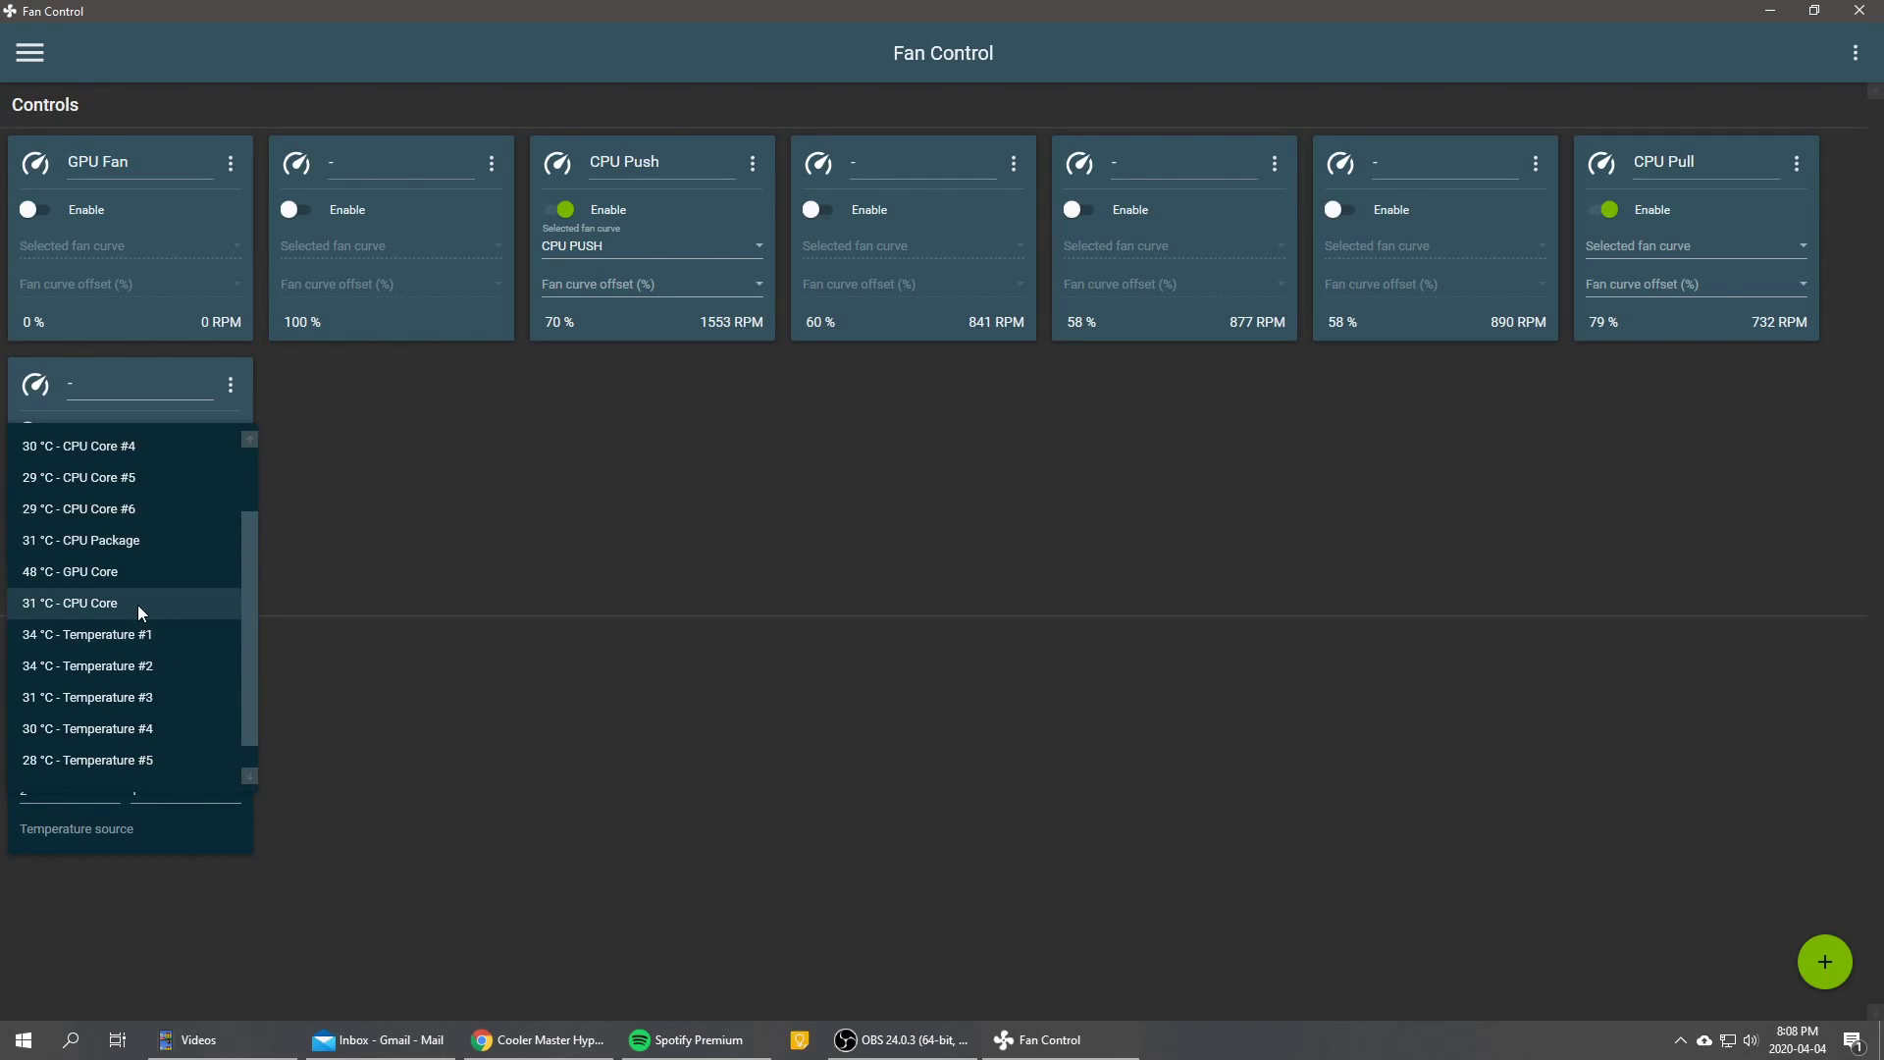
{"action": "left_click", "coordinate": [146, 543]}
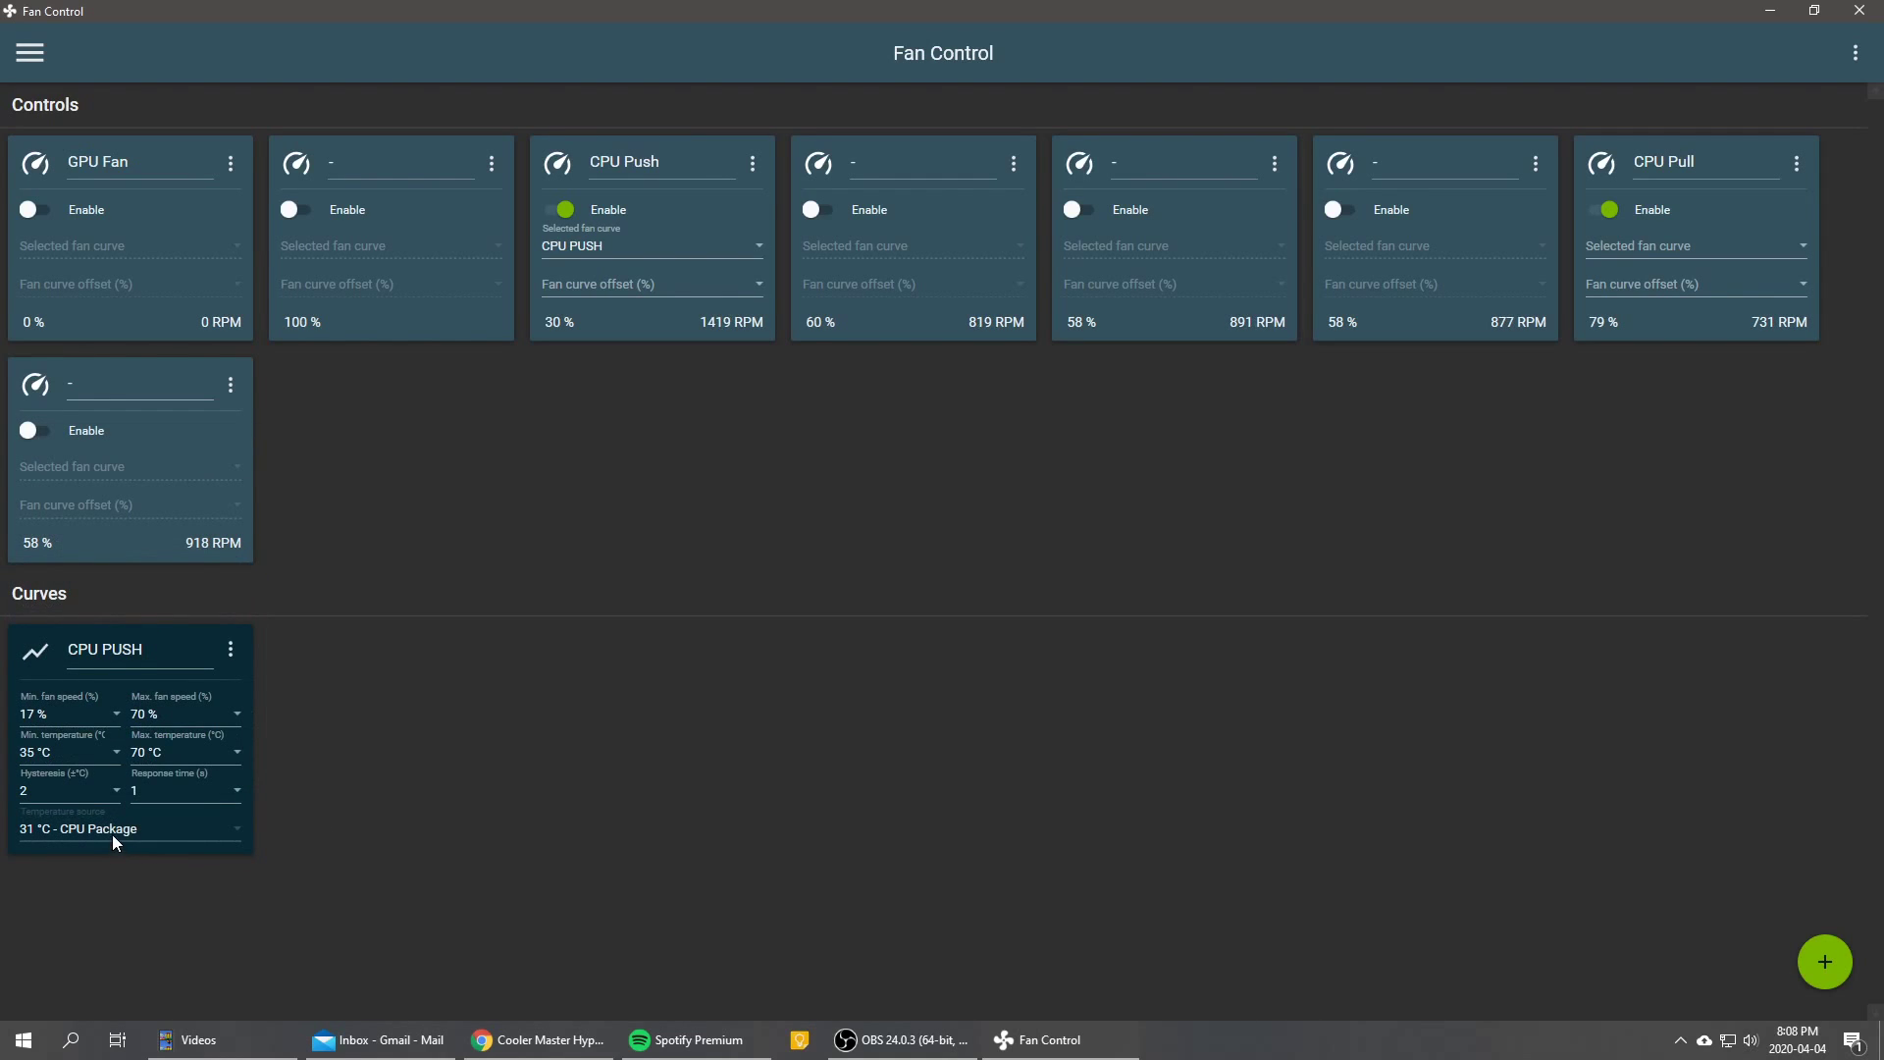
- Set the CPU PUSH curve's maximum temperature to 65 °C
{"action": "left_click", "coordinate": [184, 748]}
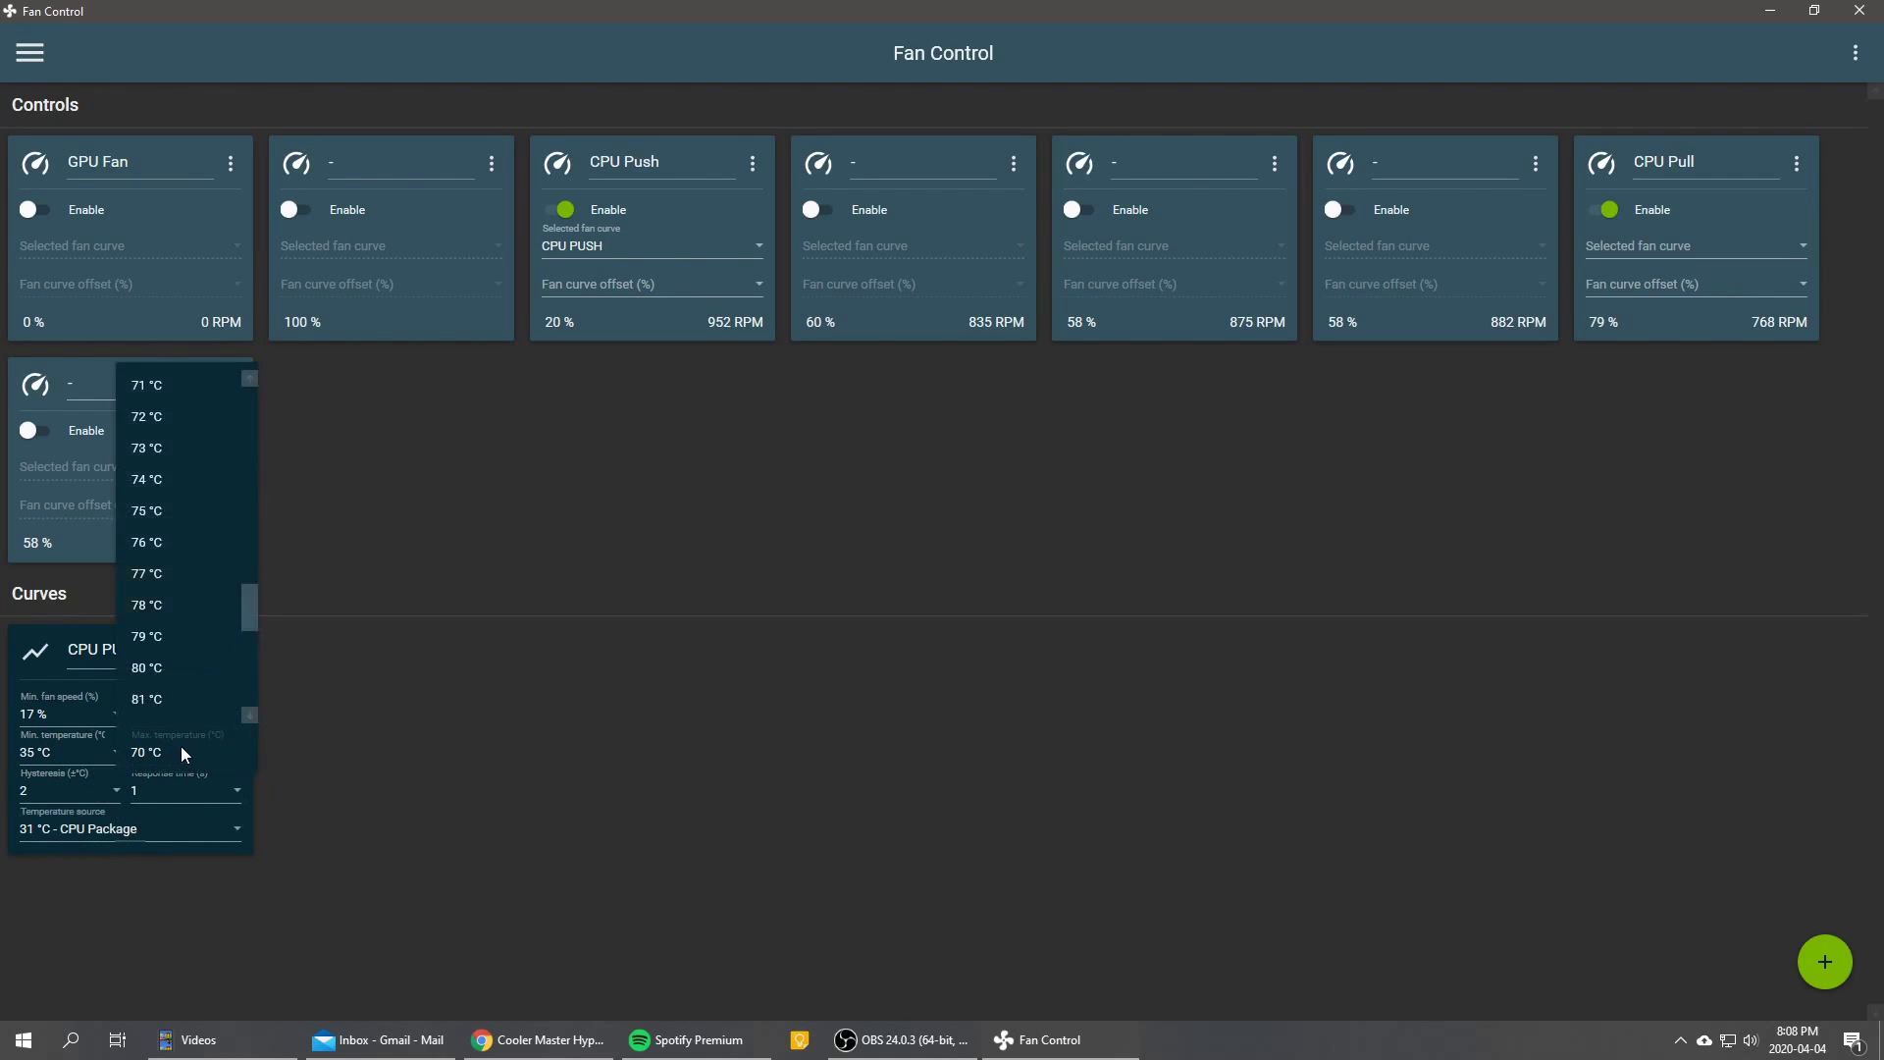
{"action": "scroll", "coordinate": [159, 471], "scroll_direction": "up", "scroll_amount": 5}
{"action": "scroll", "coordinate": [163, 531], "scroll_direction": "down", "scroll_amount": 8}
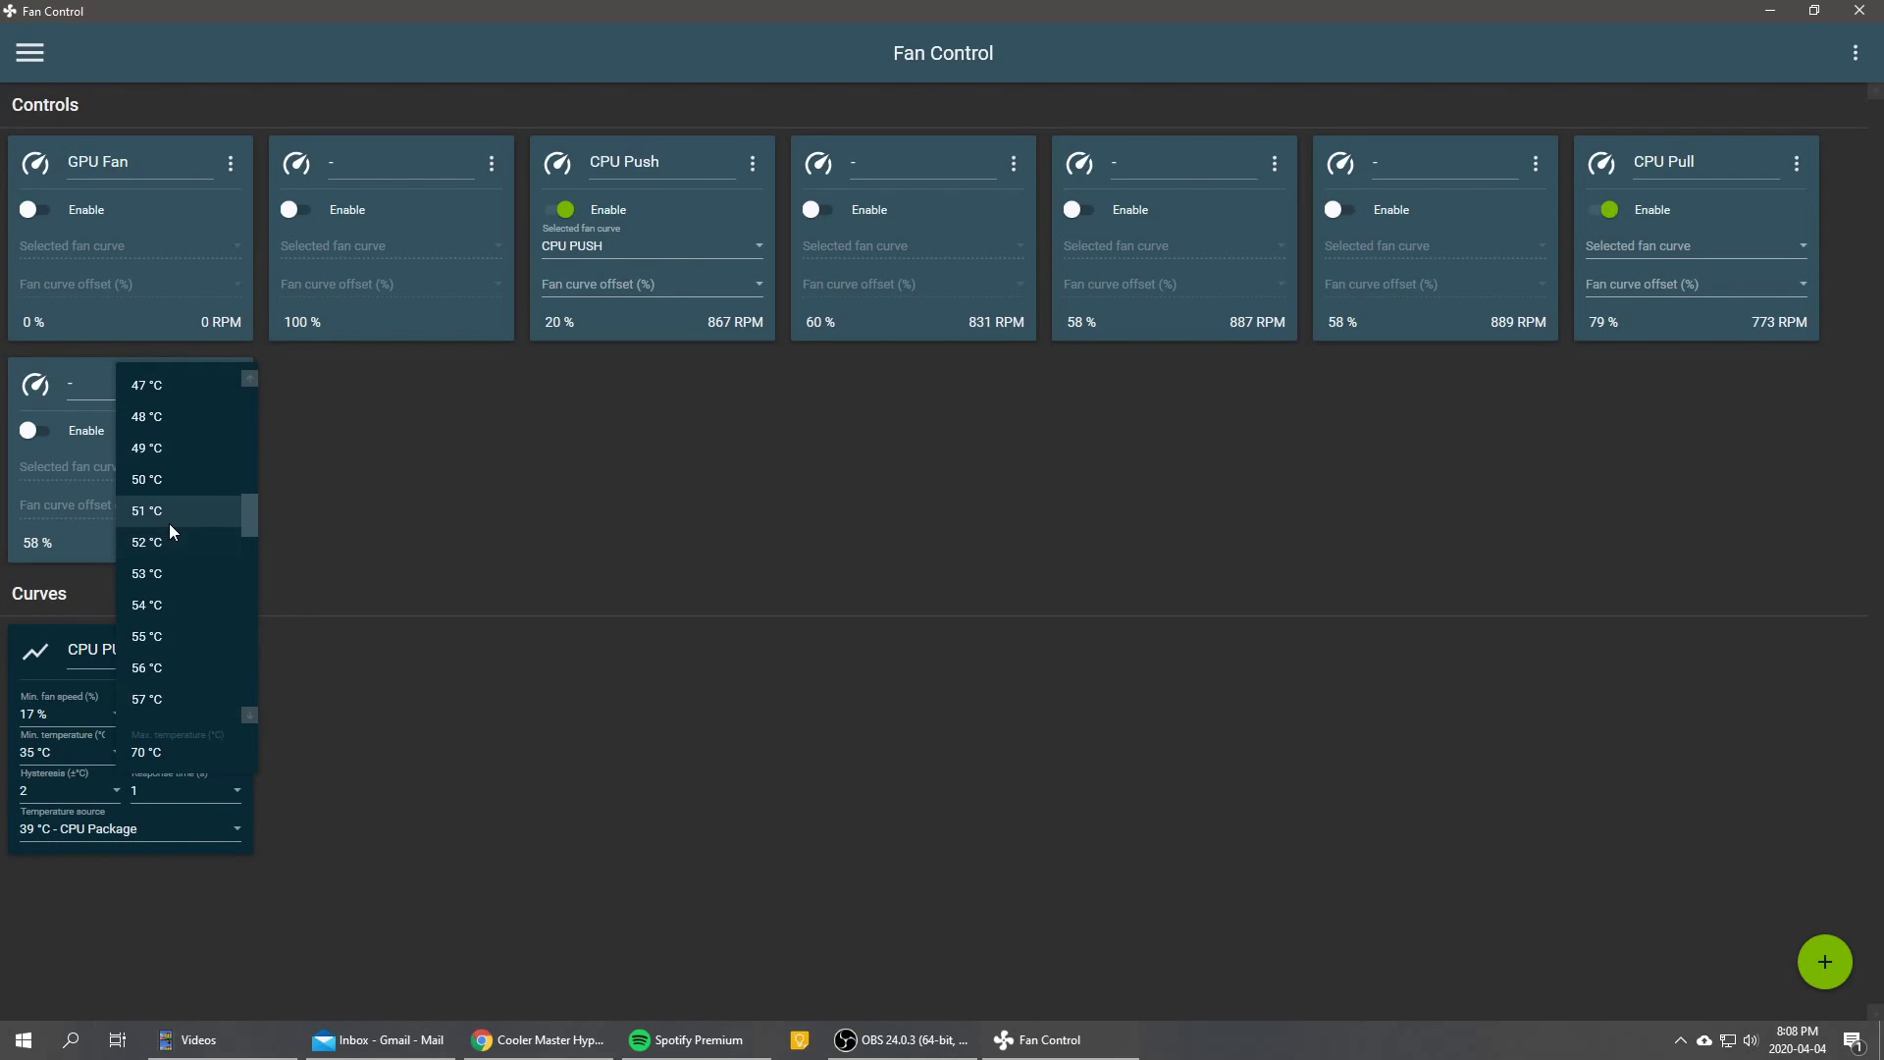
{"action": "scroll", "coordinate": [157, 550], "scroll_direction": "up", "scroll_amount": 2}
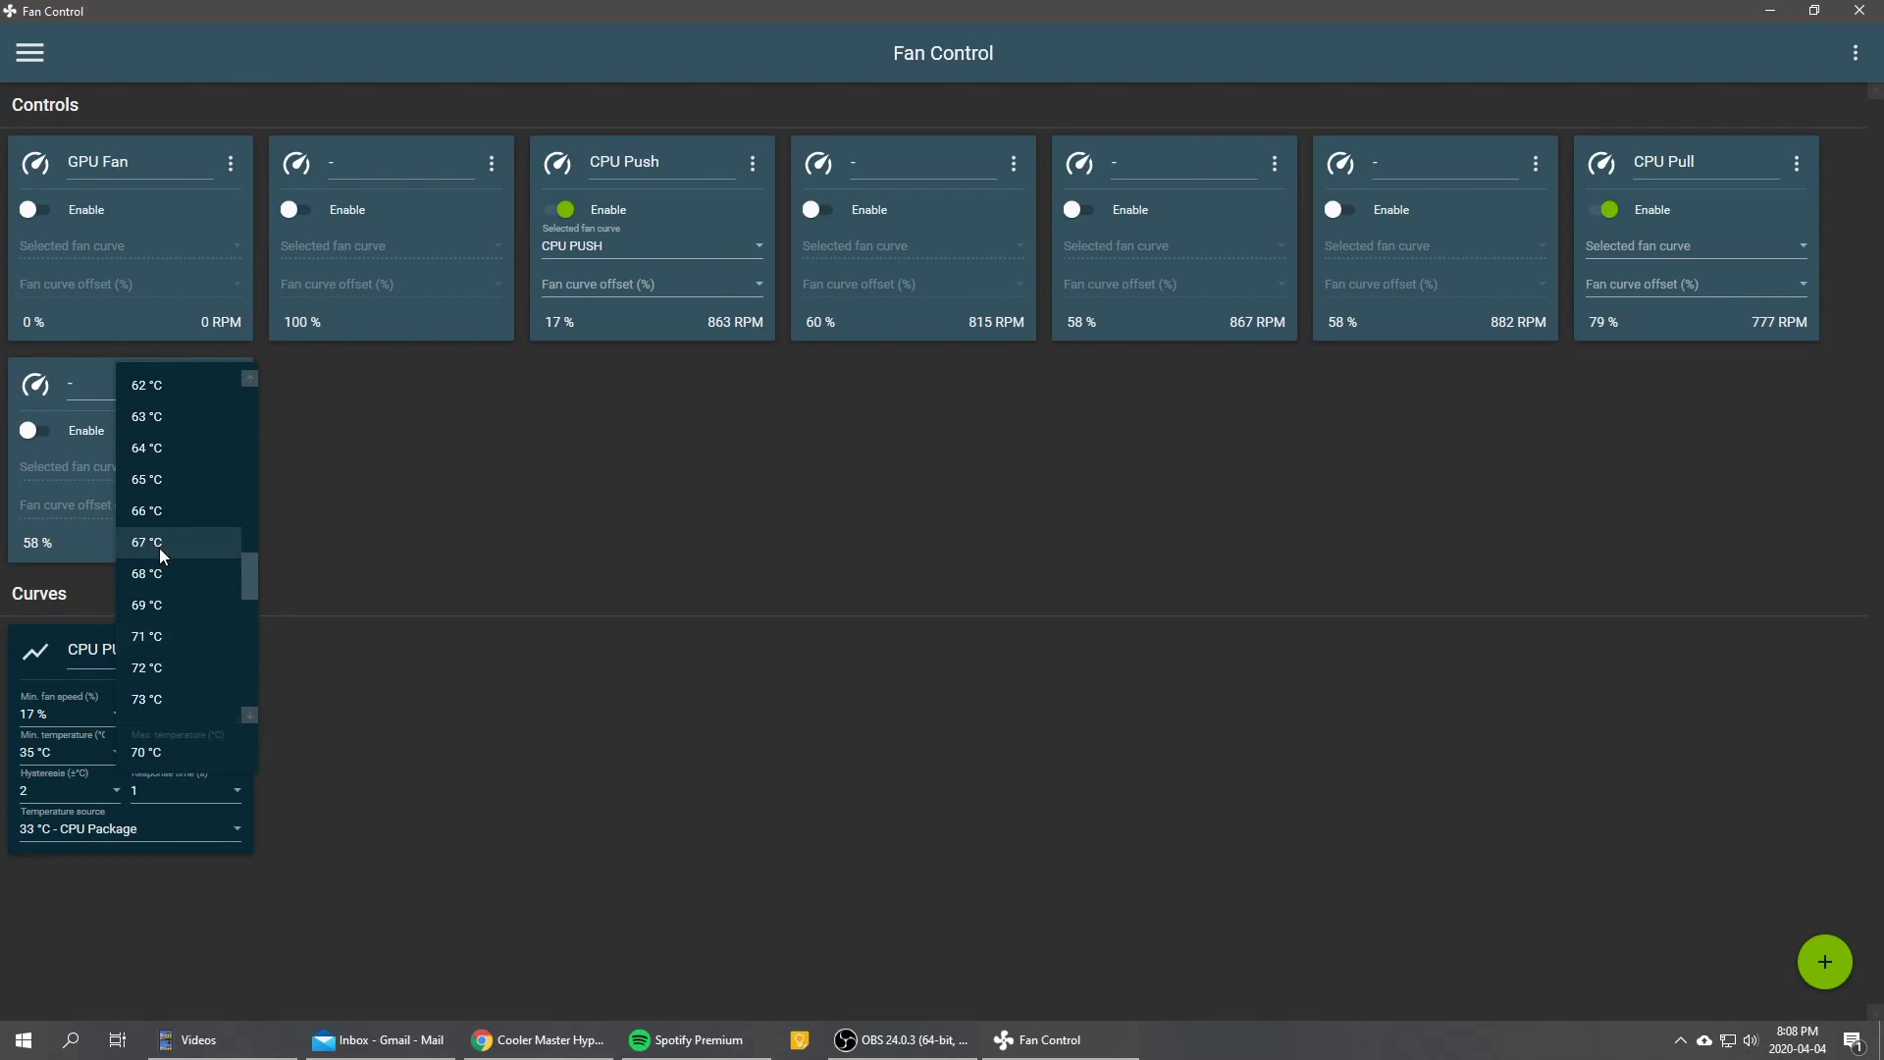
{"action": "scroll", "coordinate": [171, 584], "scroll_direction": "up", "scroll_amount": 1}
{"action": "left_click", "coordinate": [168, 585]}
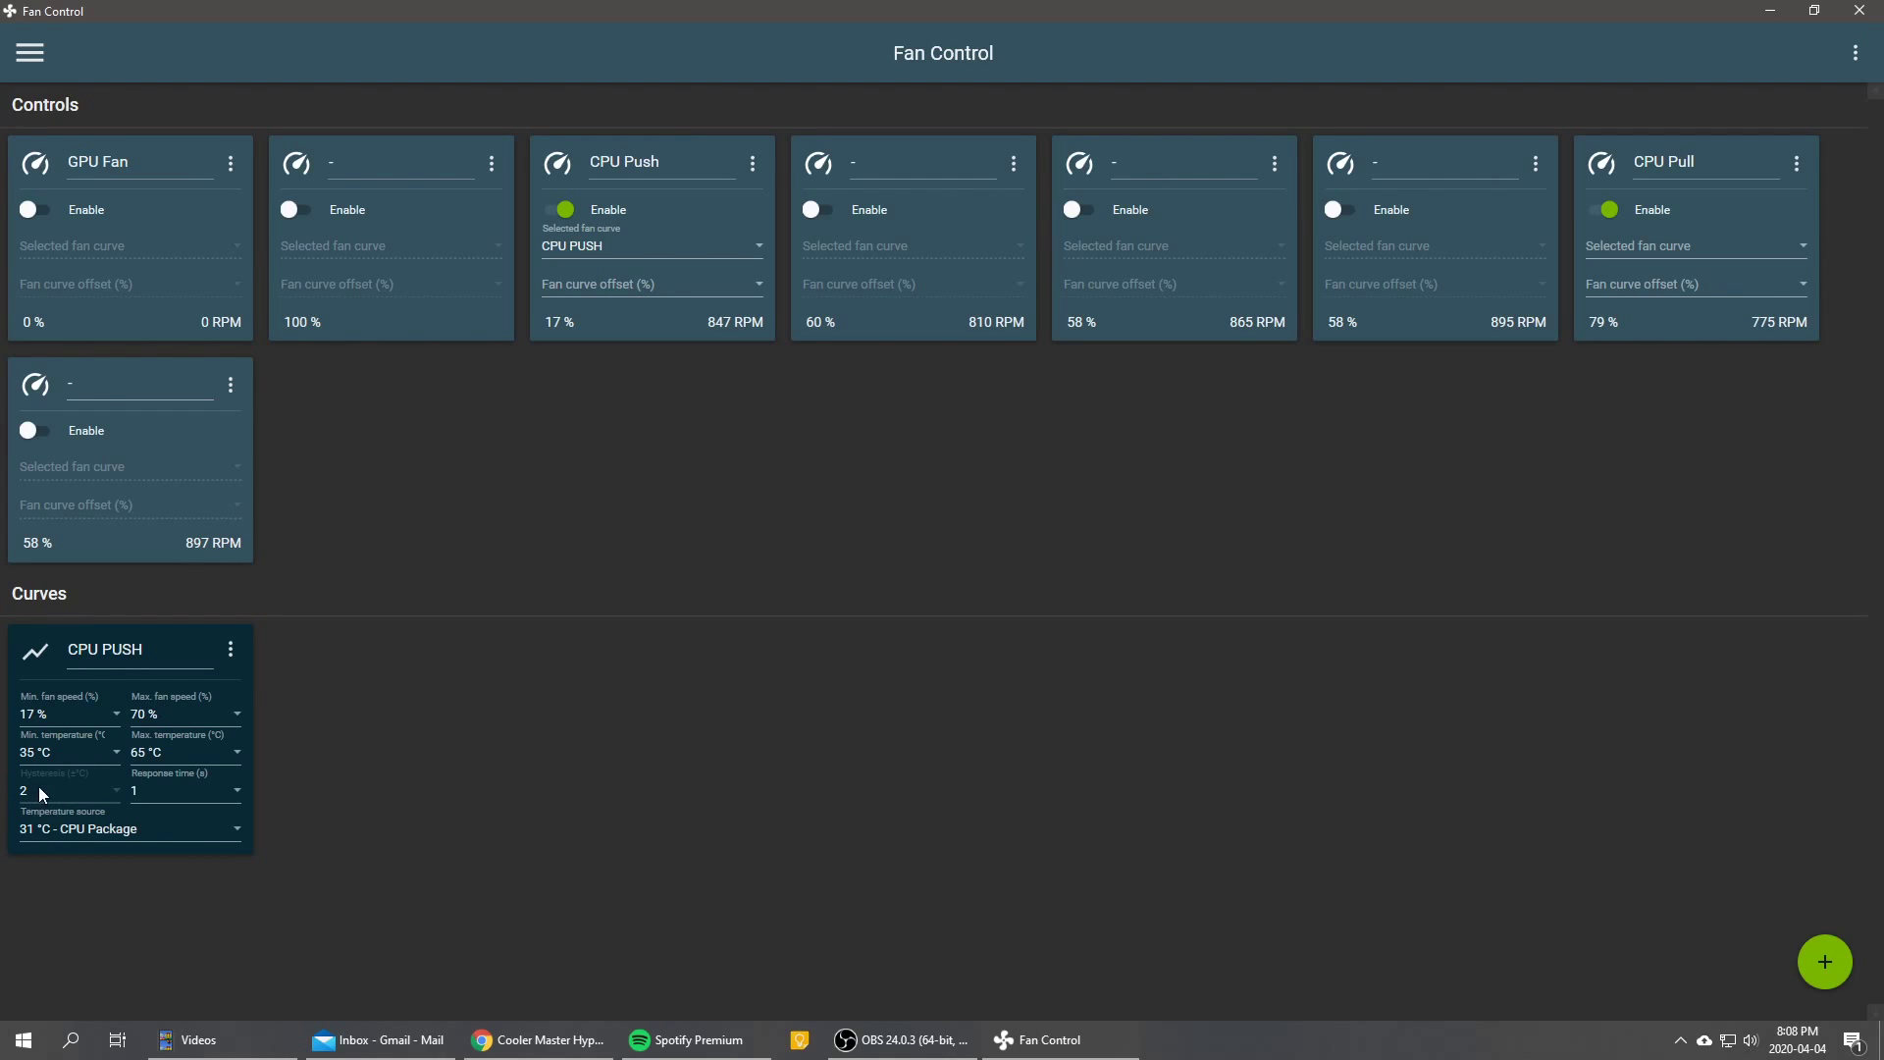
- Change the CPU PUSH curve's response time from 1 to 3 seconds
{"action": "left_click", "coordinate": [207, 795]}
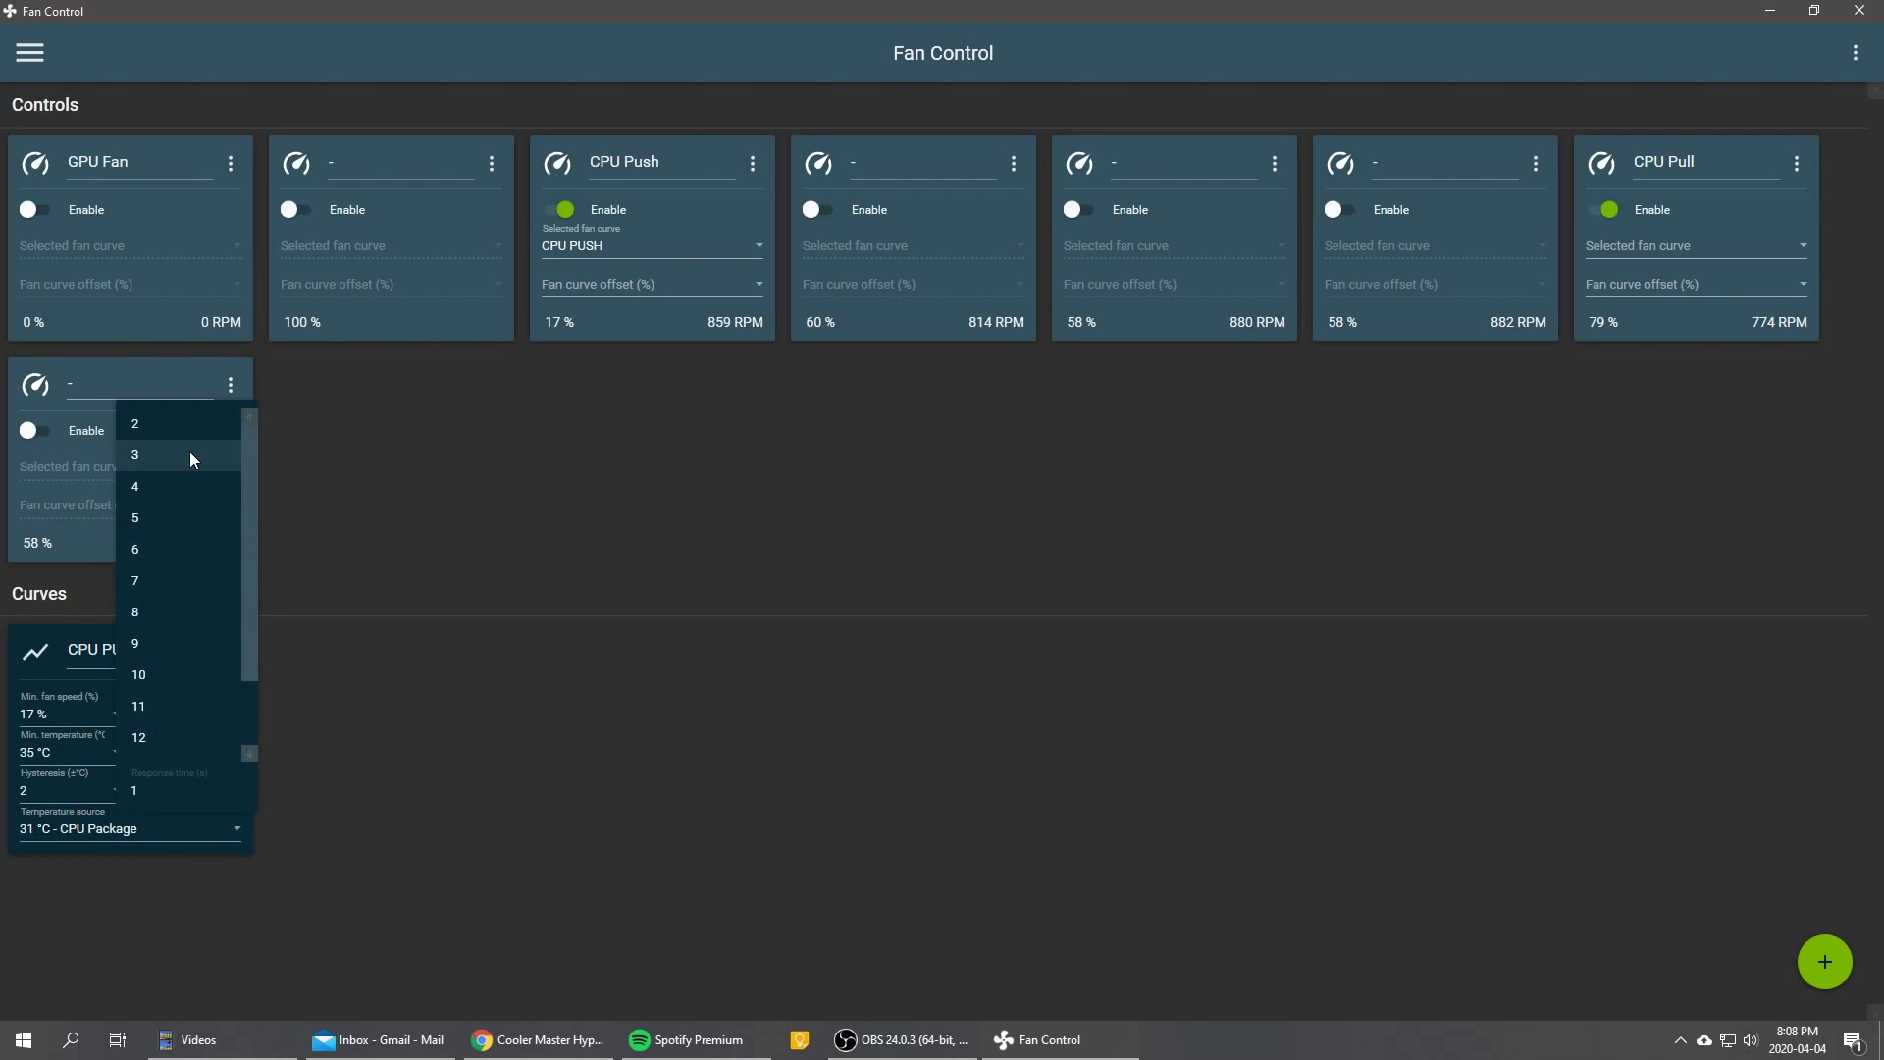
{"action": "left_click", "coordinate": [190, 454]}
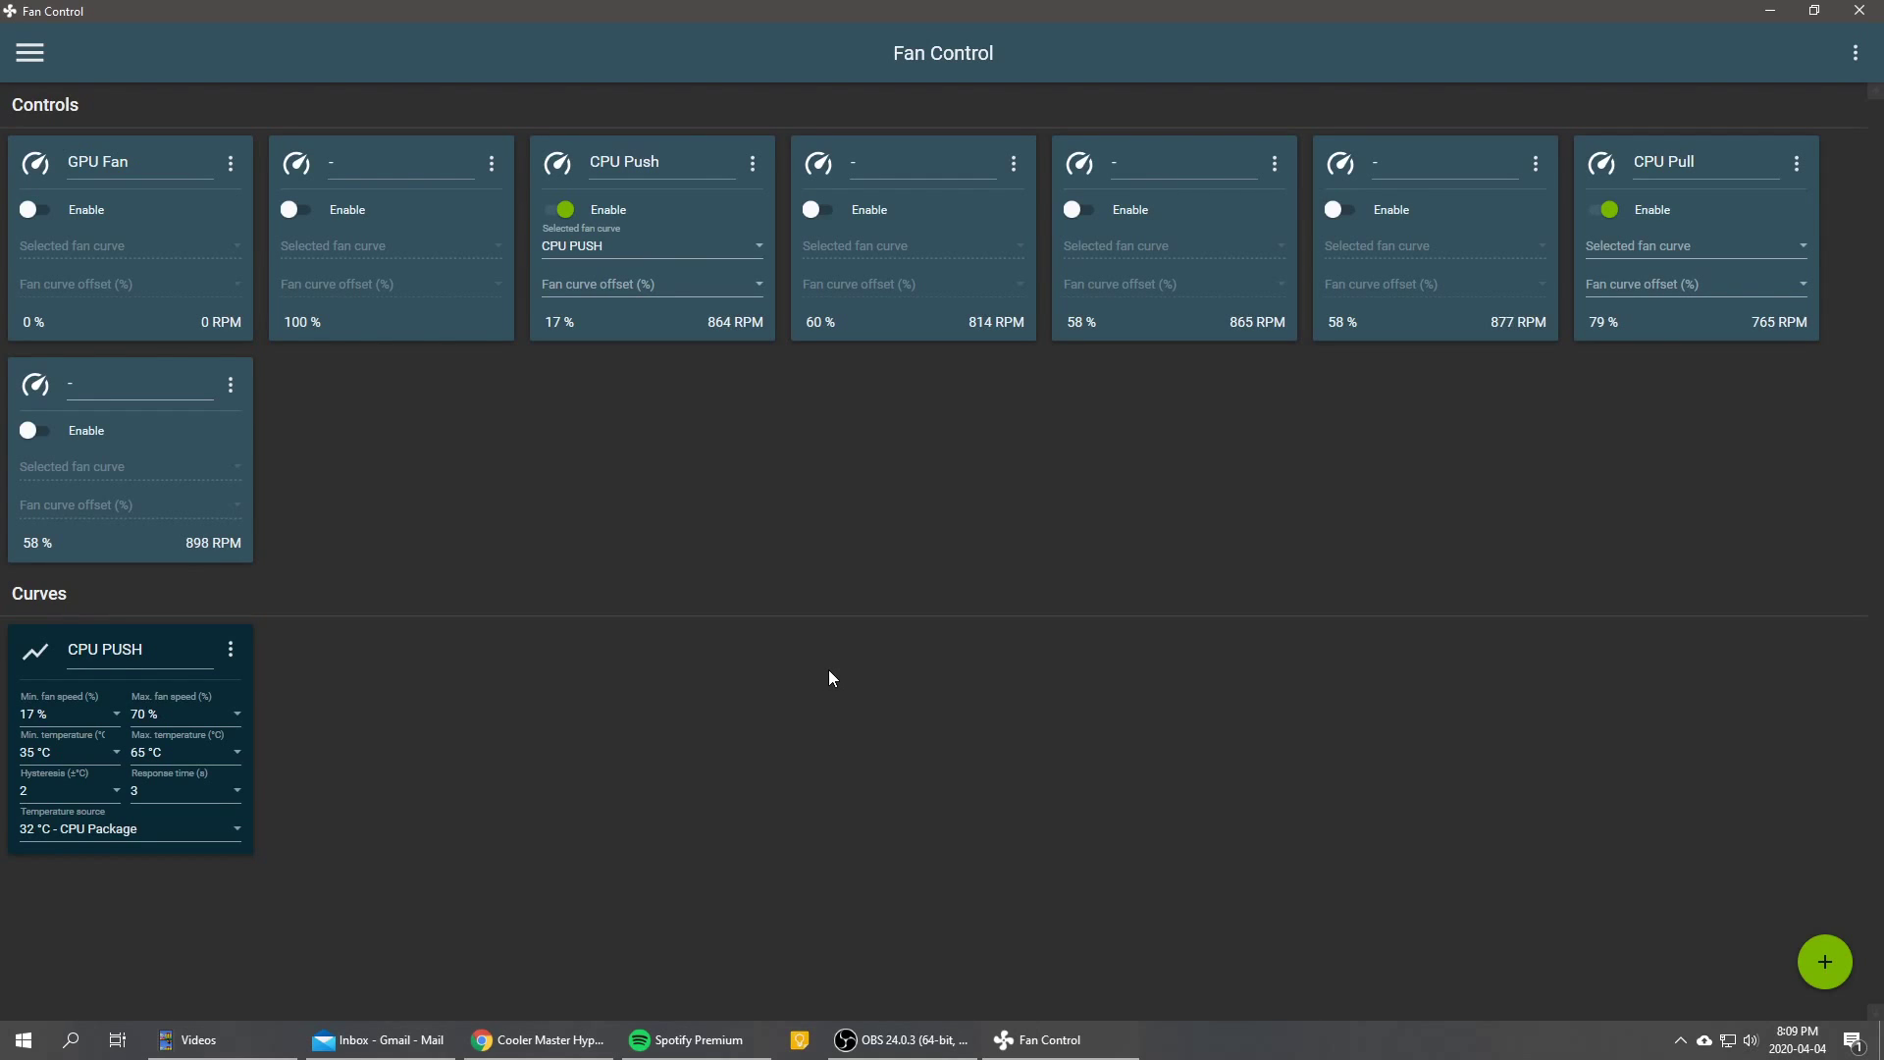
- Launch Prime95 from the Start search and move its window to keep the fan readings visible
{"action": "key", "text": "super"}
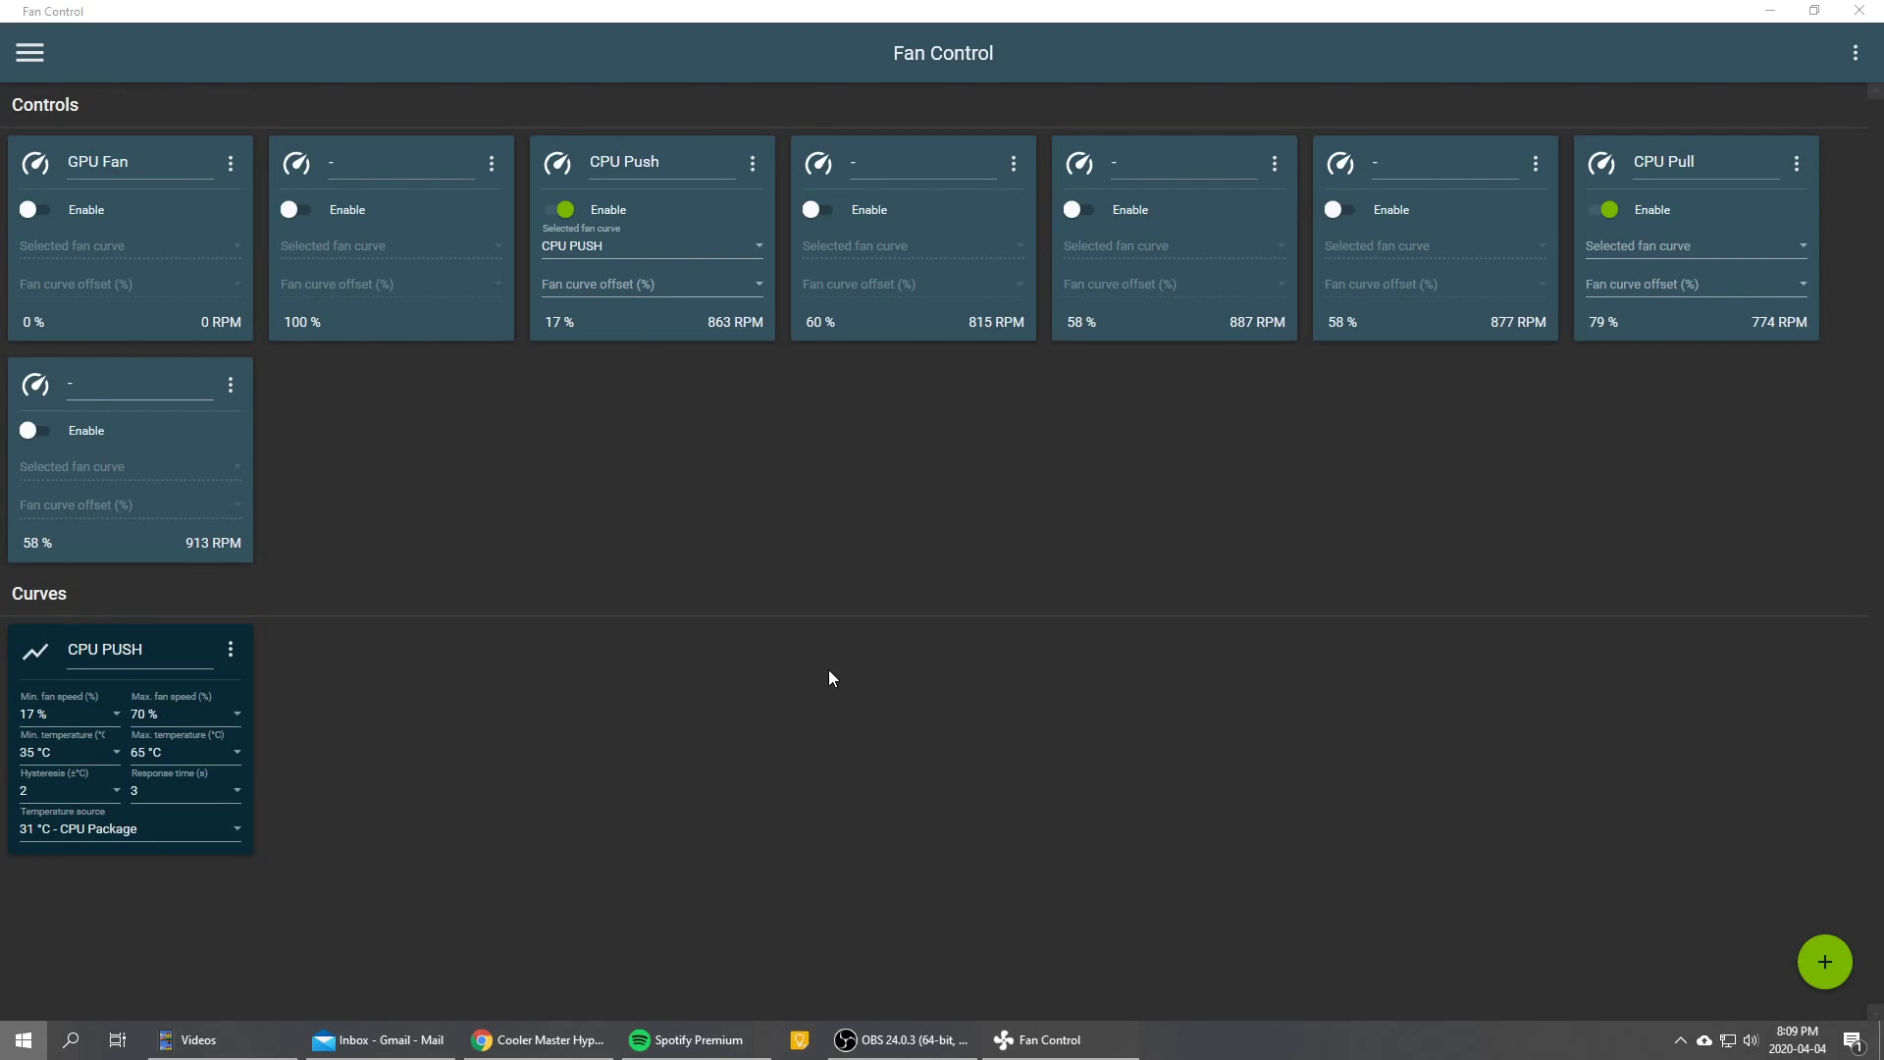
{"action": "type", "text": "prime"}
{"action": "key", "text": "Return"}
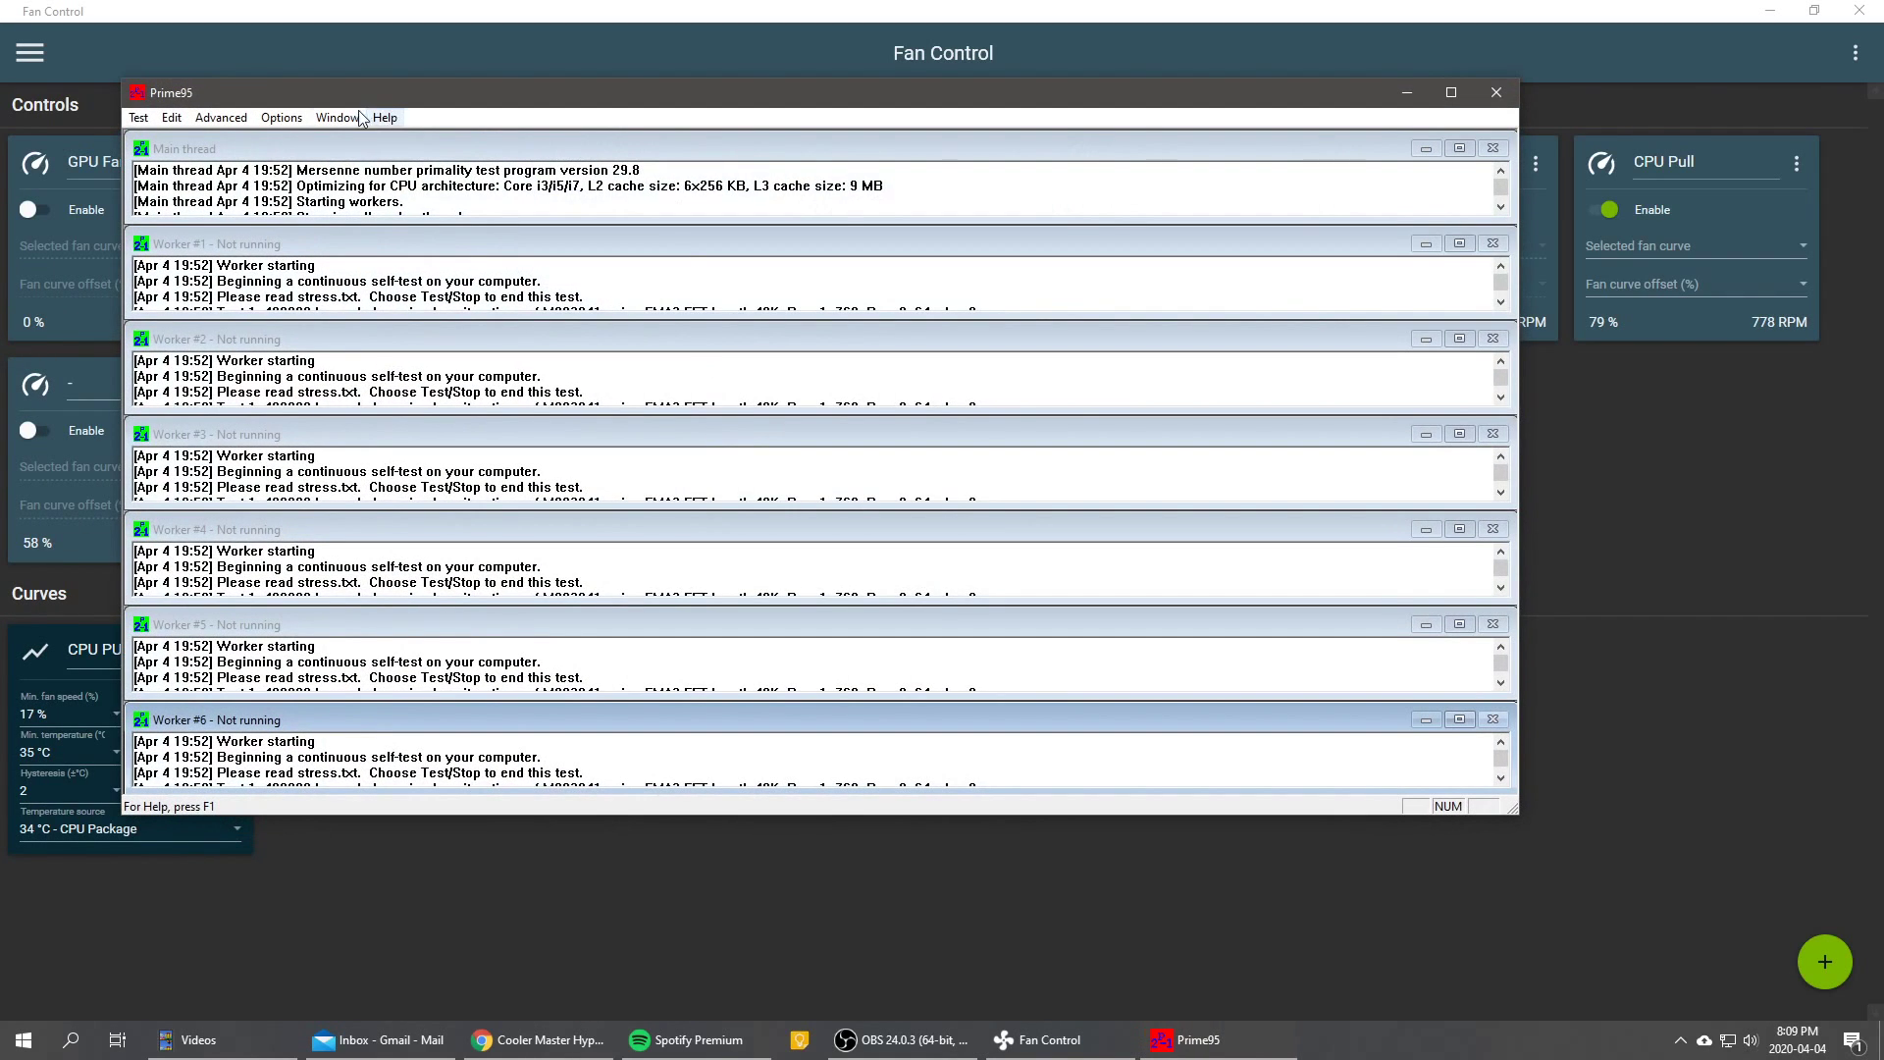
{"action": "left_click_drag", "start_coordinate": [349, 96], "coordinate": [691, 440]}
- Start a Small FFTs torture test from Options > Torture Test
{"action": "left_click", "coordinate": [484, 464]}
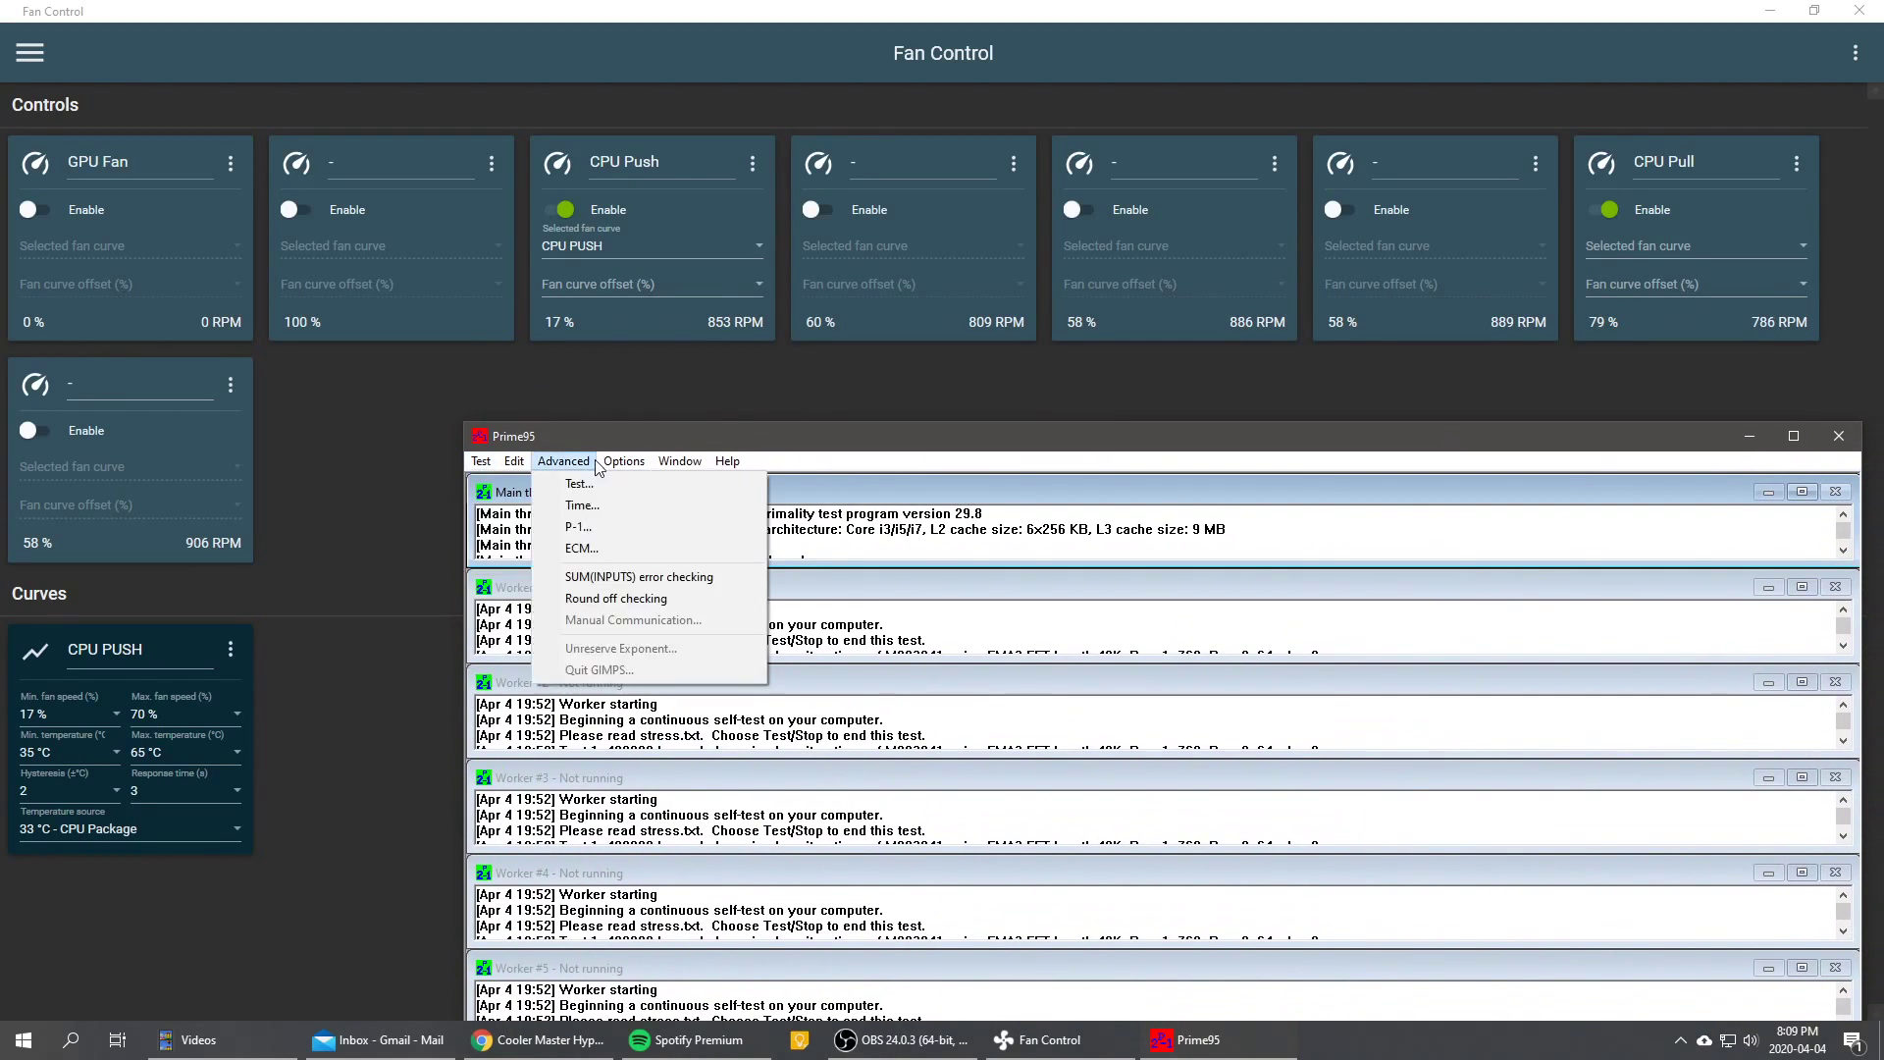
{"action": "mouse_move", "coordinate": [616, 463]}
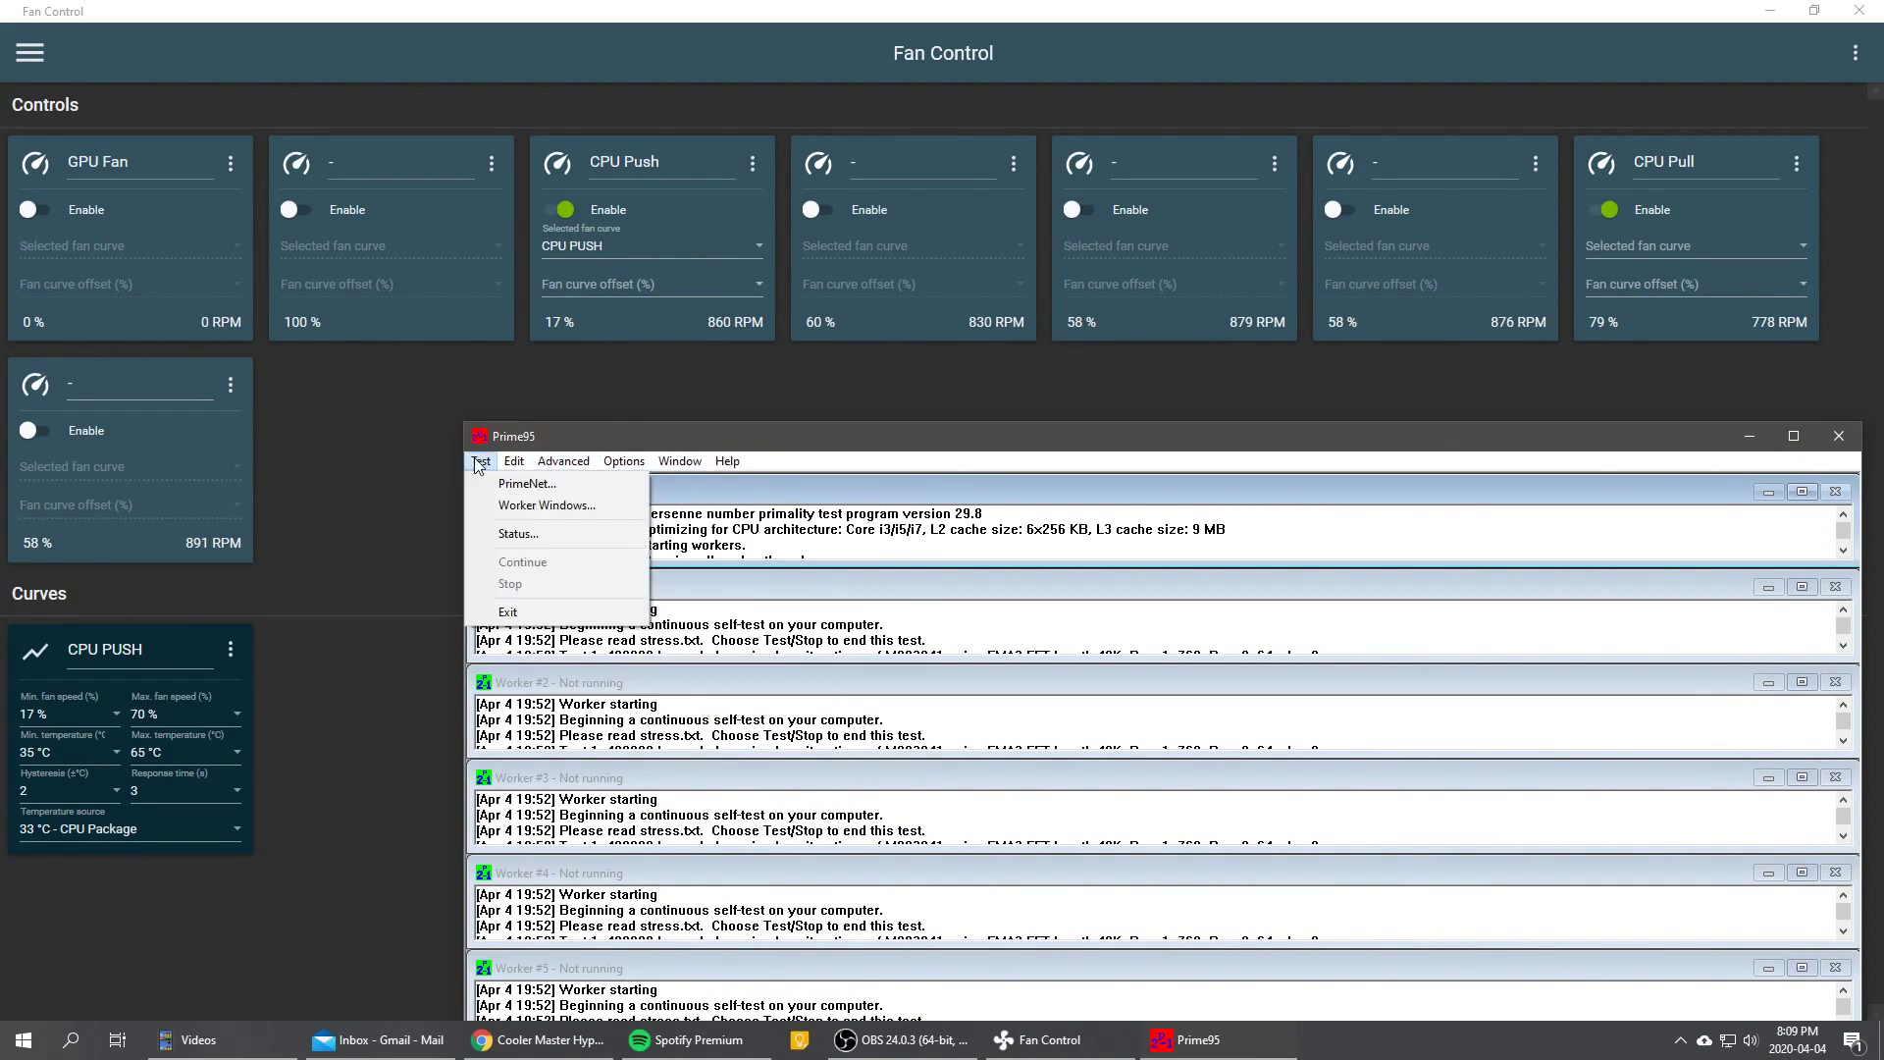
{"action": "left_click", "coordinate": [664, 533]}
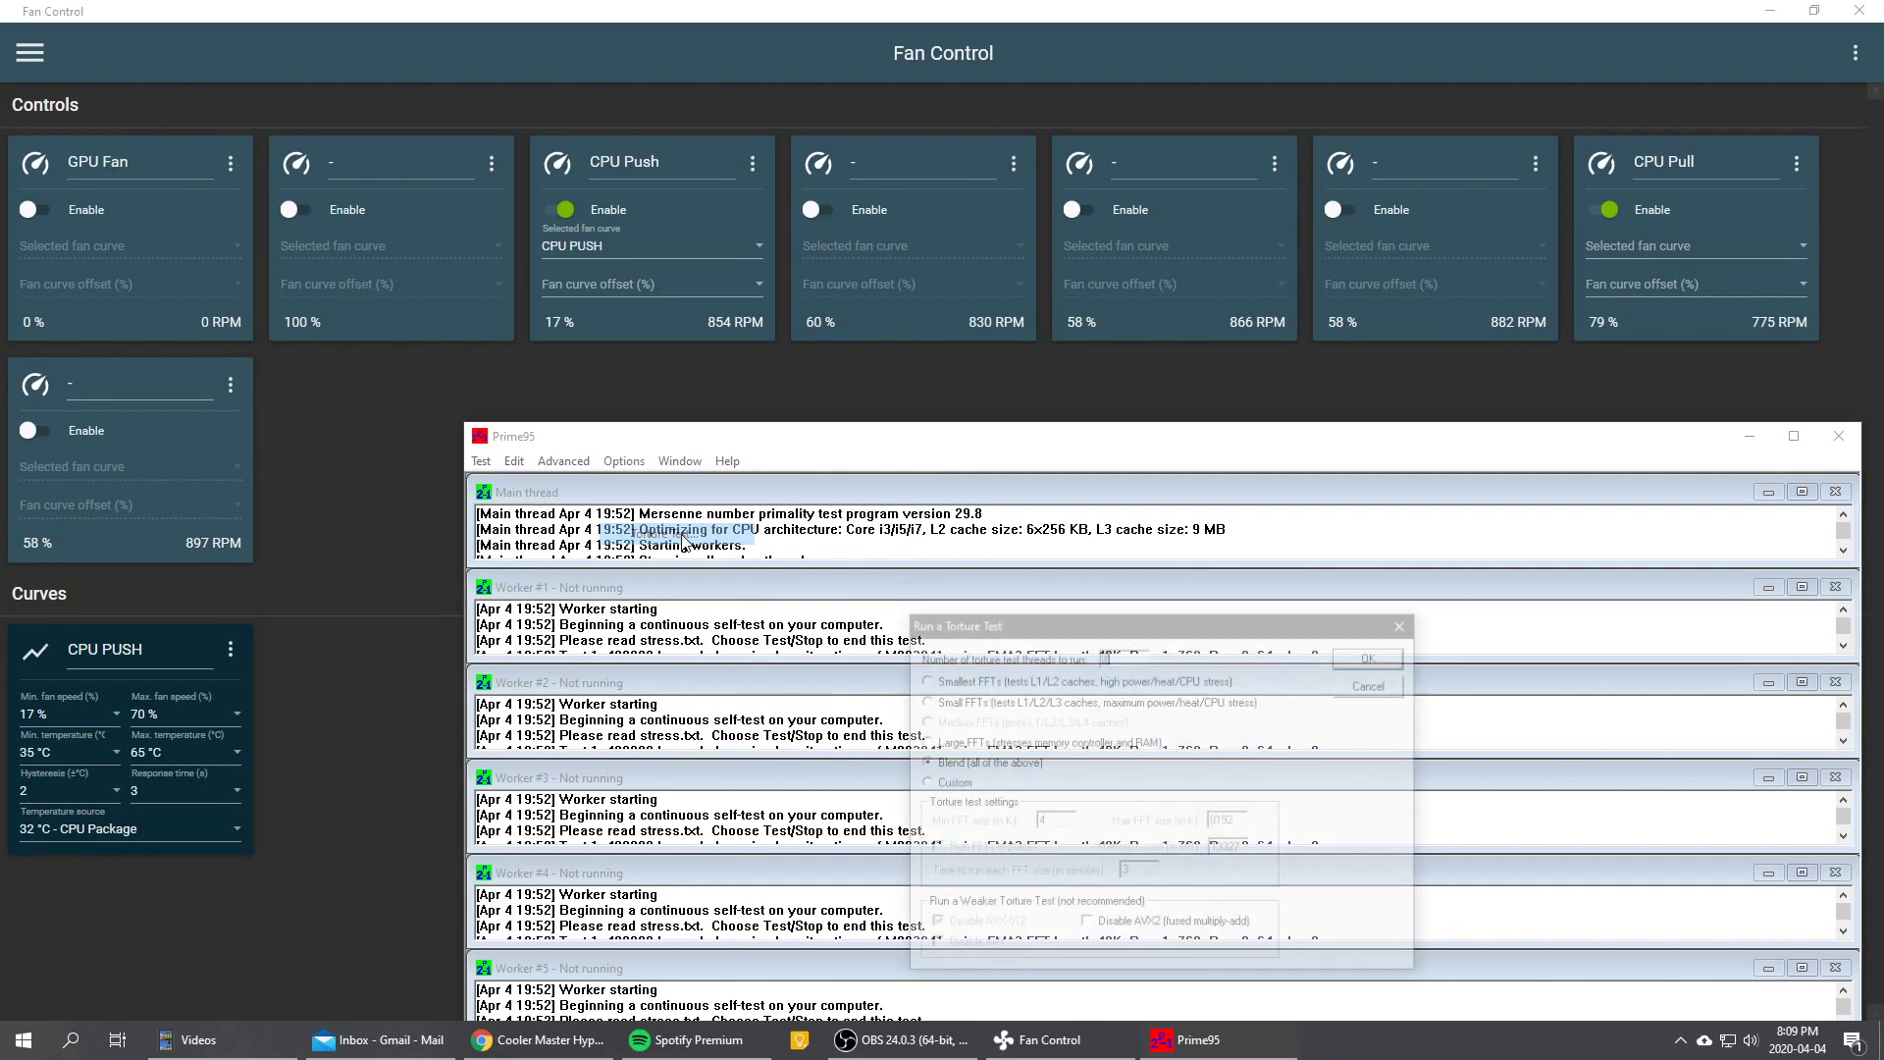
{"action": "left_click", "coordinate": [992, 701]}
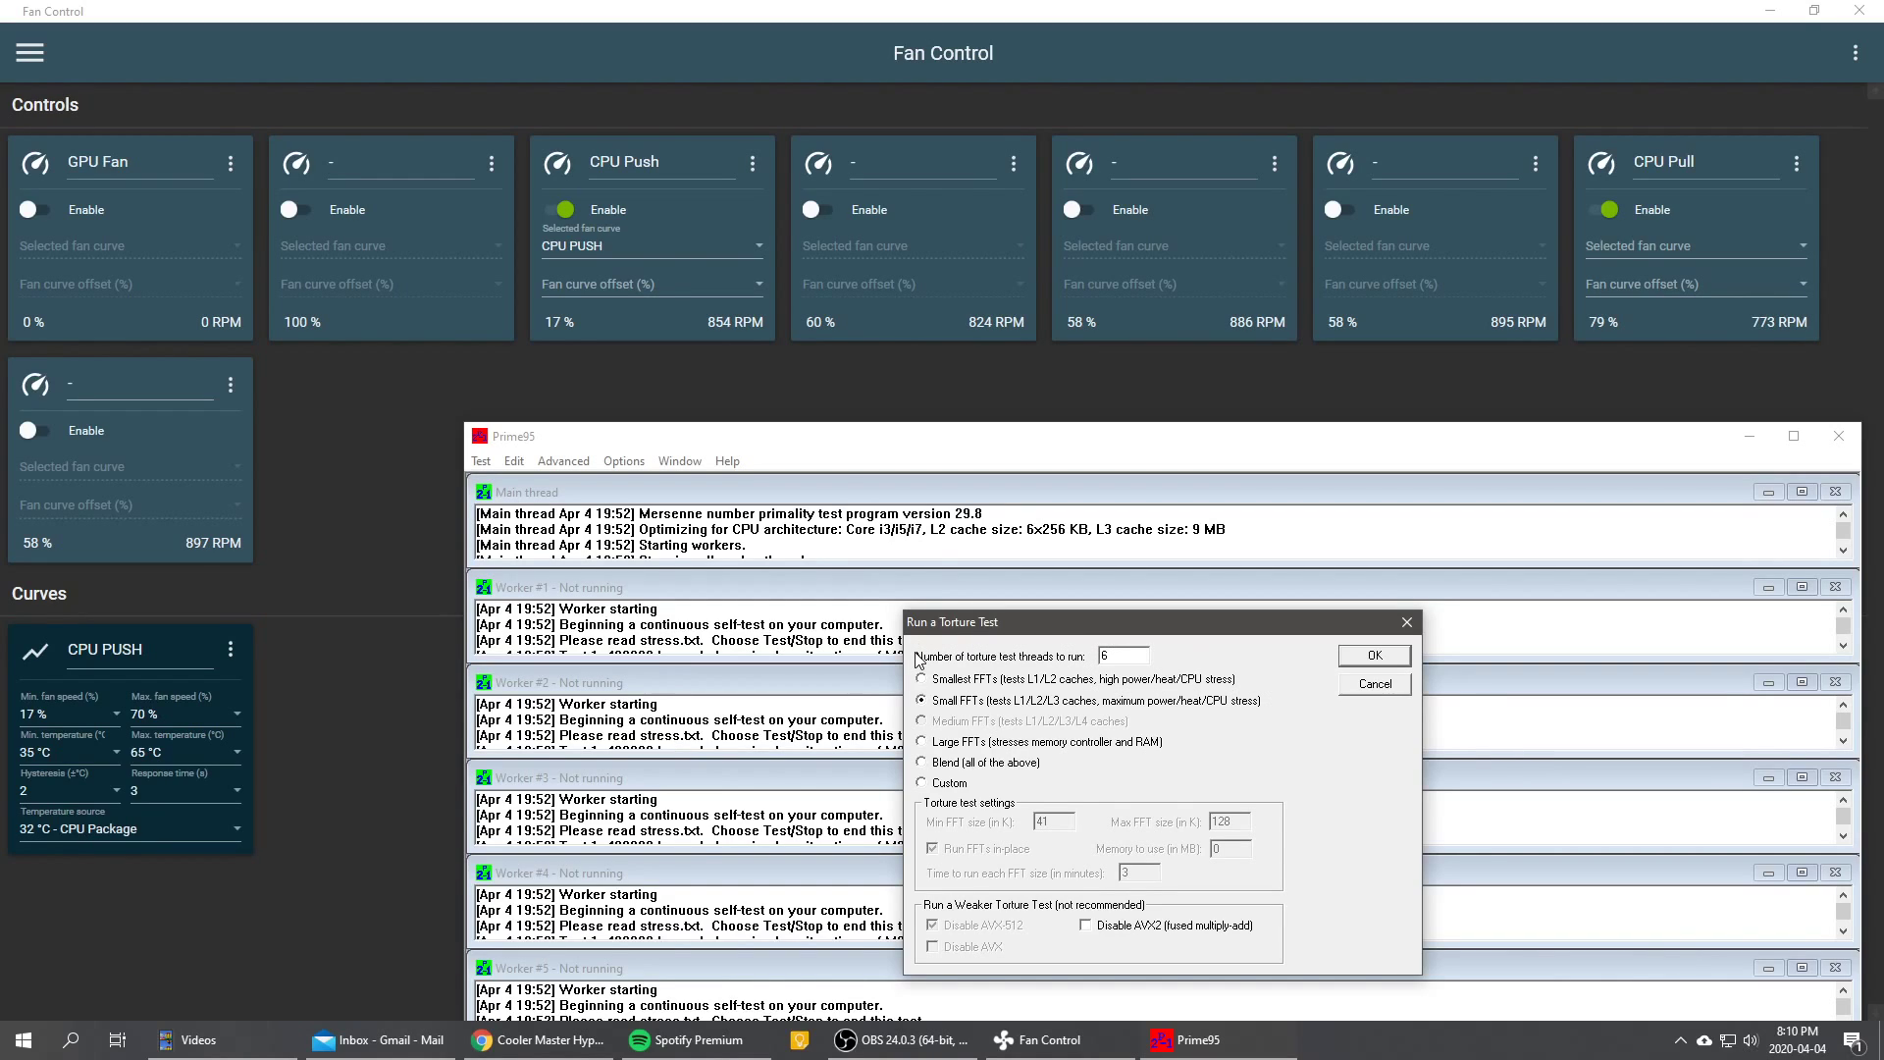
{"action": "left_click", "coordinate": [1375, 656]}
{"action": "left_click", "coordinate": [1377, 657]}
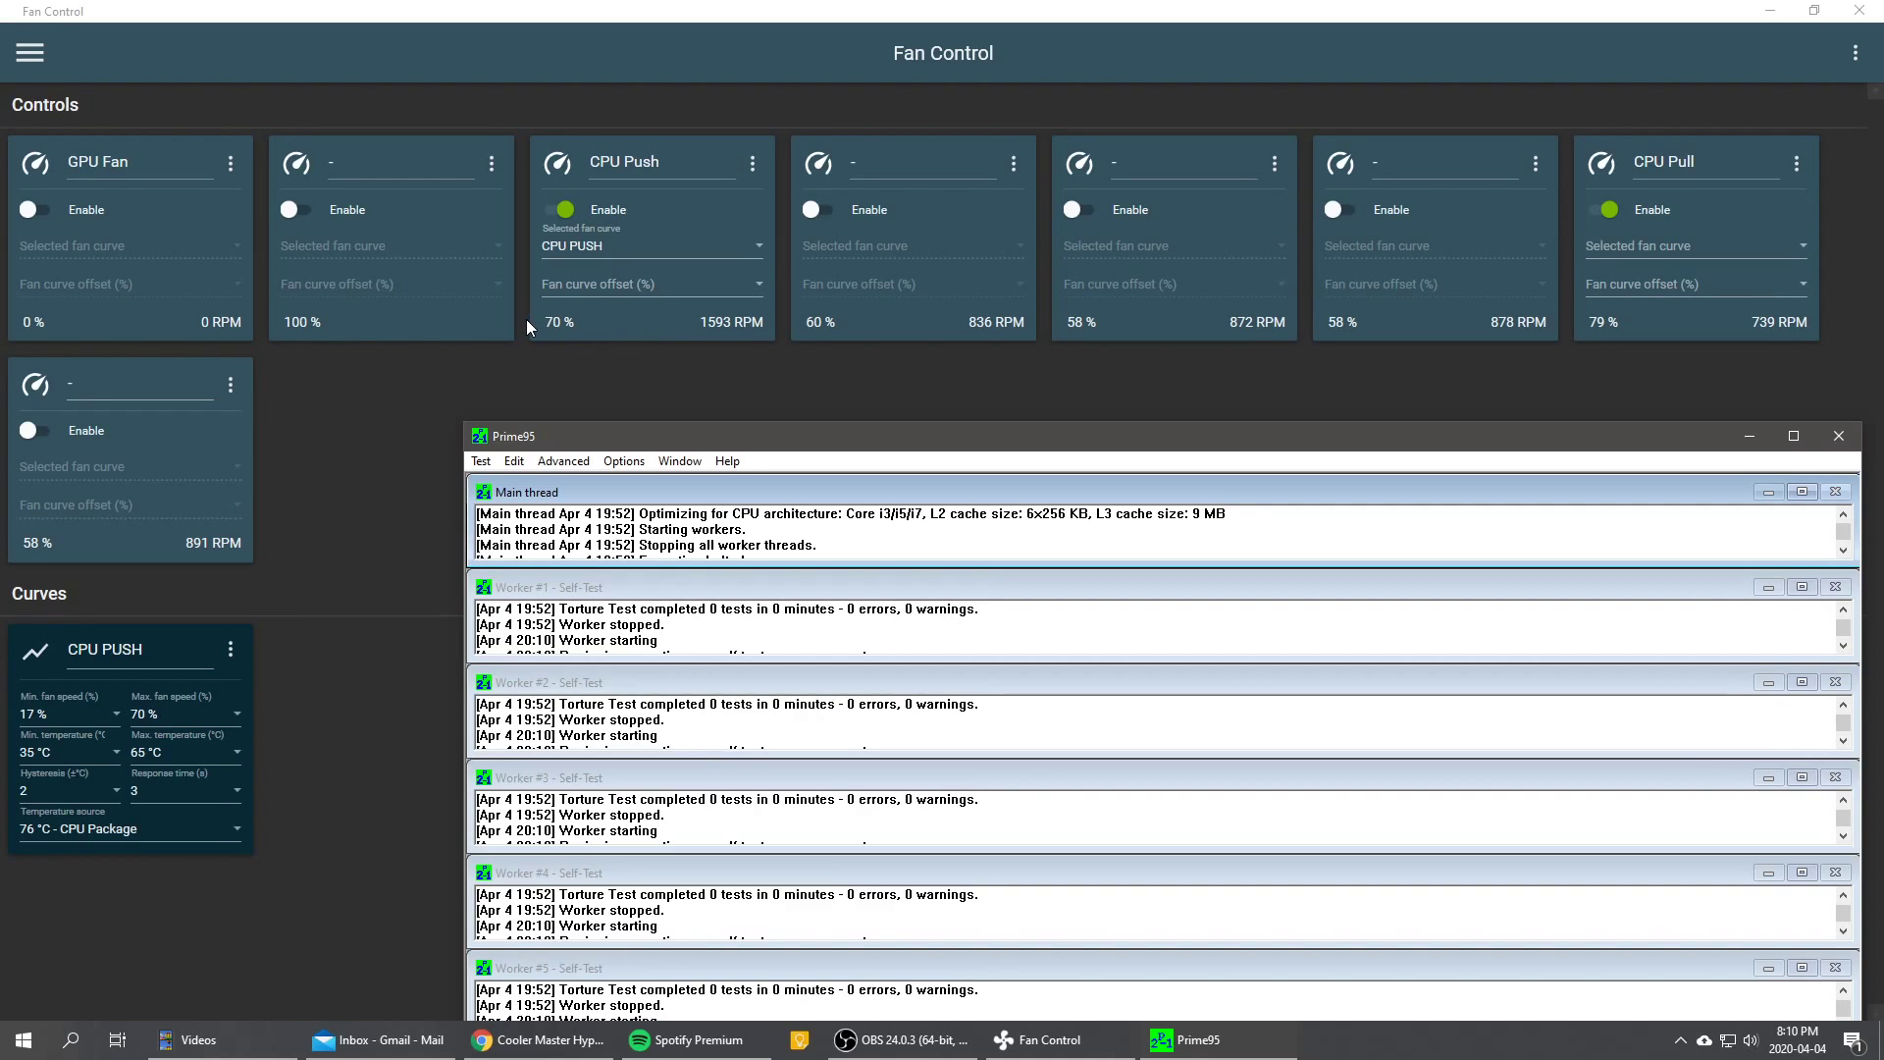
- Set the CPU PUSH curve's maximum fan speed to 80 %
{"action": "left_click", "coordinate": [187, 710]}
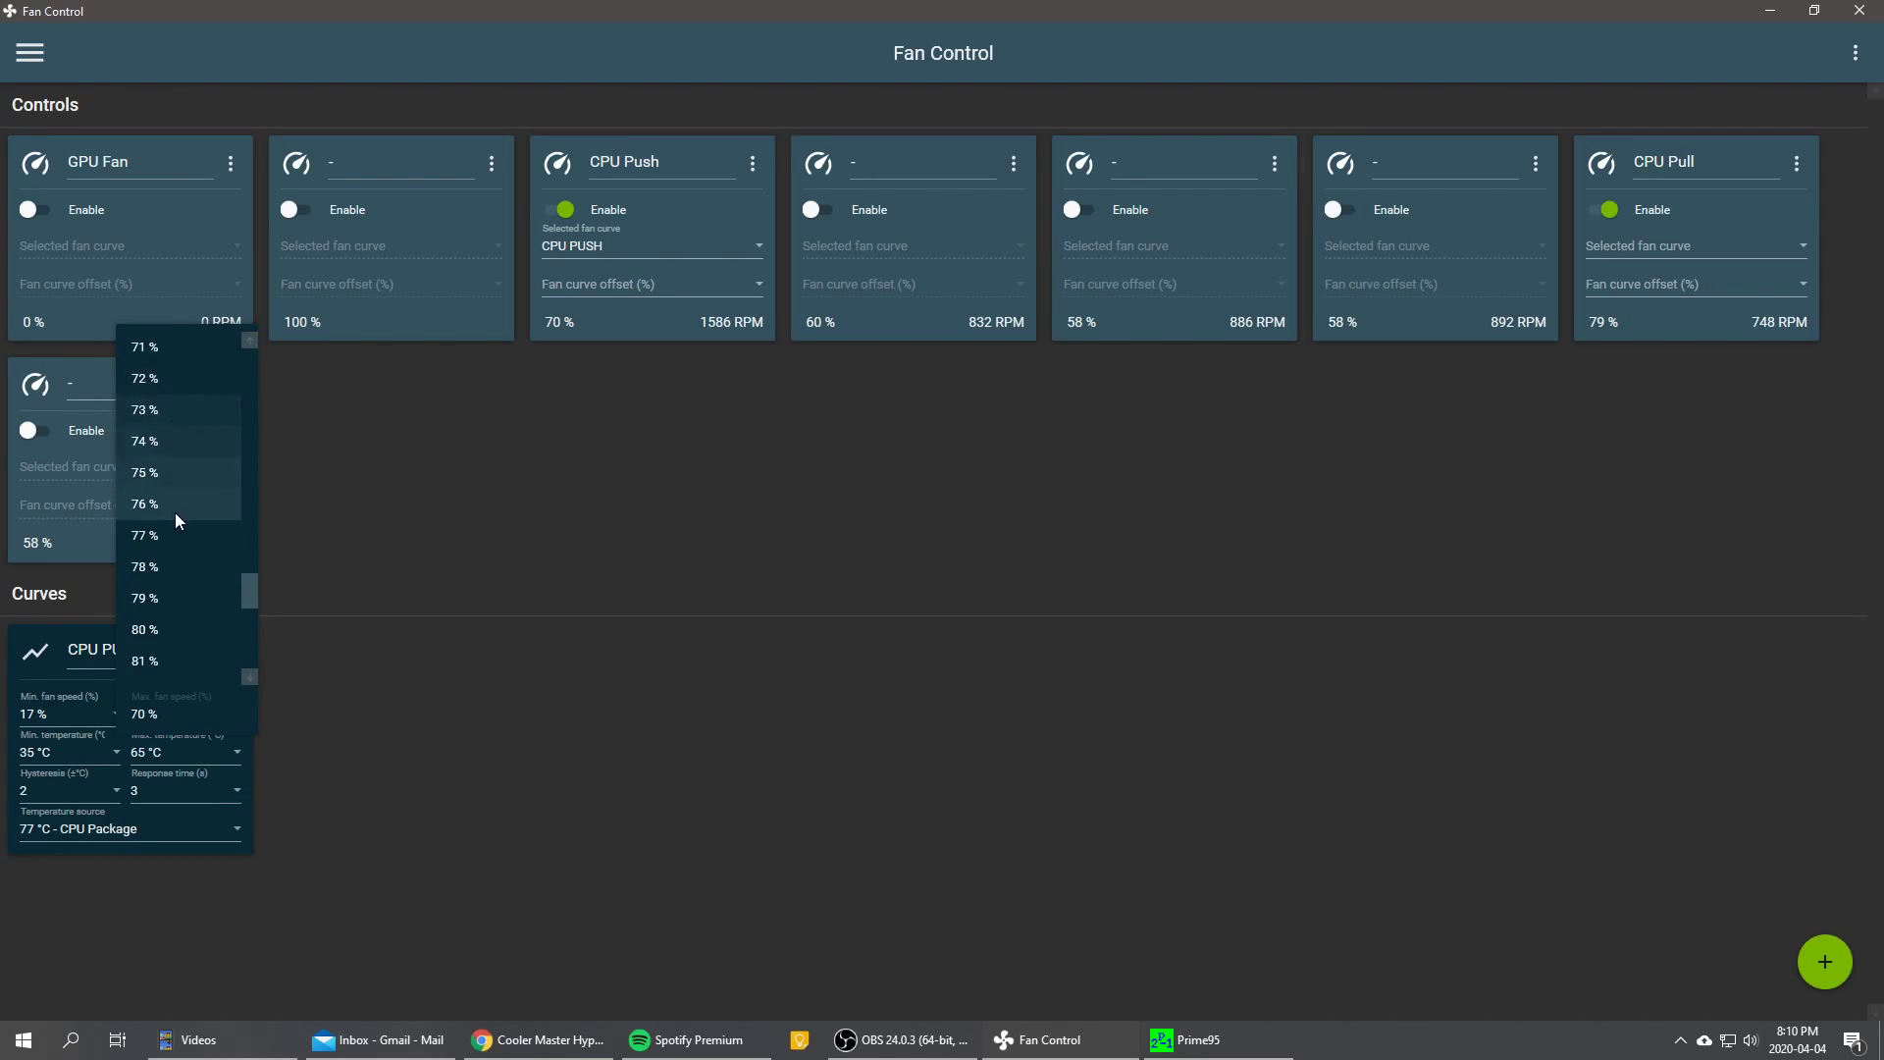
{"action": "left_click", "coordinate": [157, 624]}
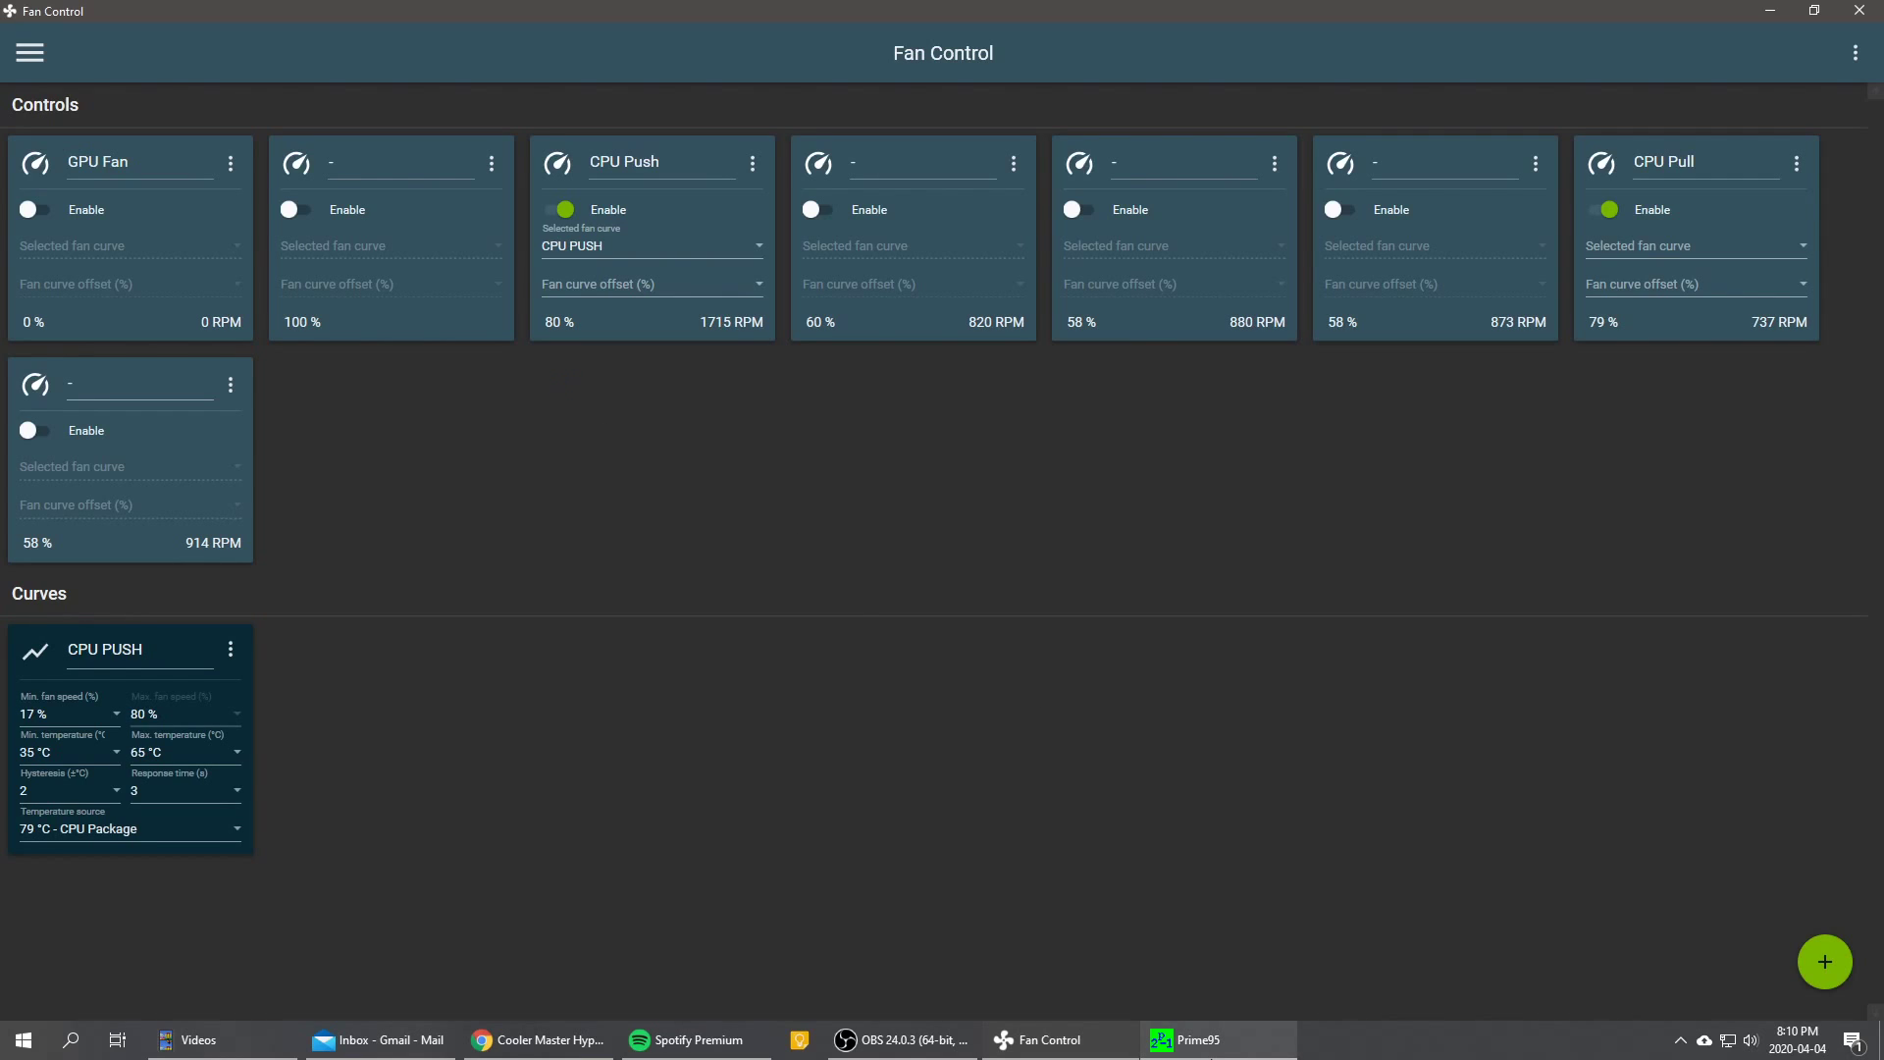
- Stop Prime95's torture test via Test > Stop, confirm with OK, and return to Fan Control
{"action": "left_click", "coordinate": [1187, 1039]}
{"action": "left_click", "coordinate": [482, 461]}
{"action": "left_click", "coordinate": [587, 586]}
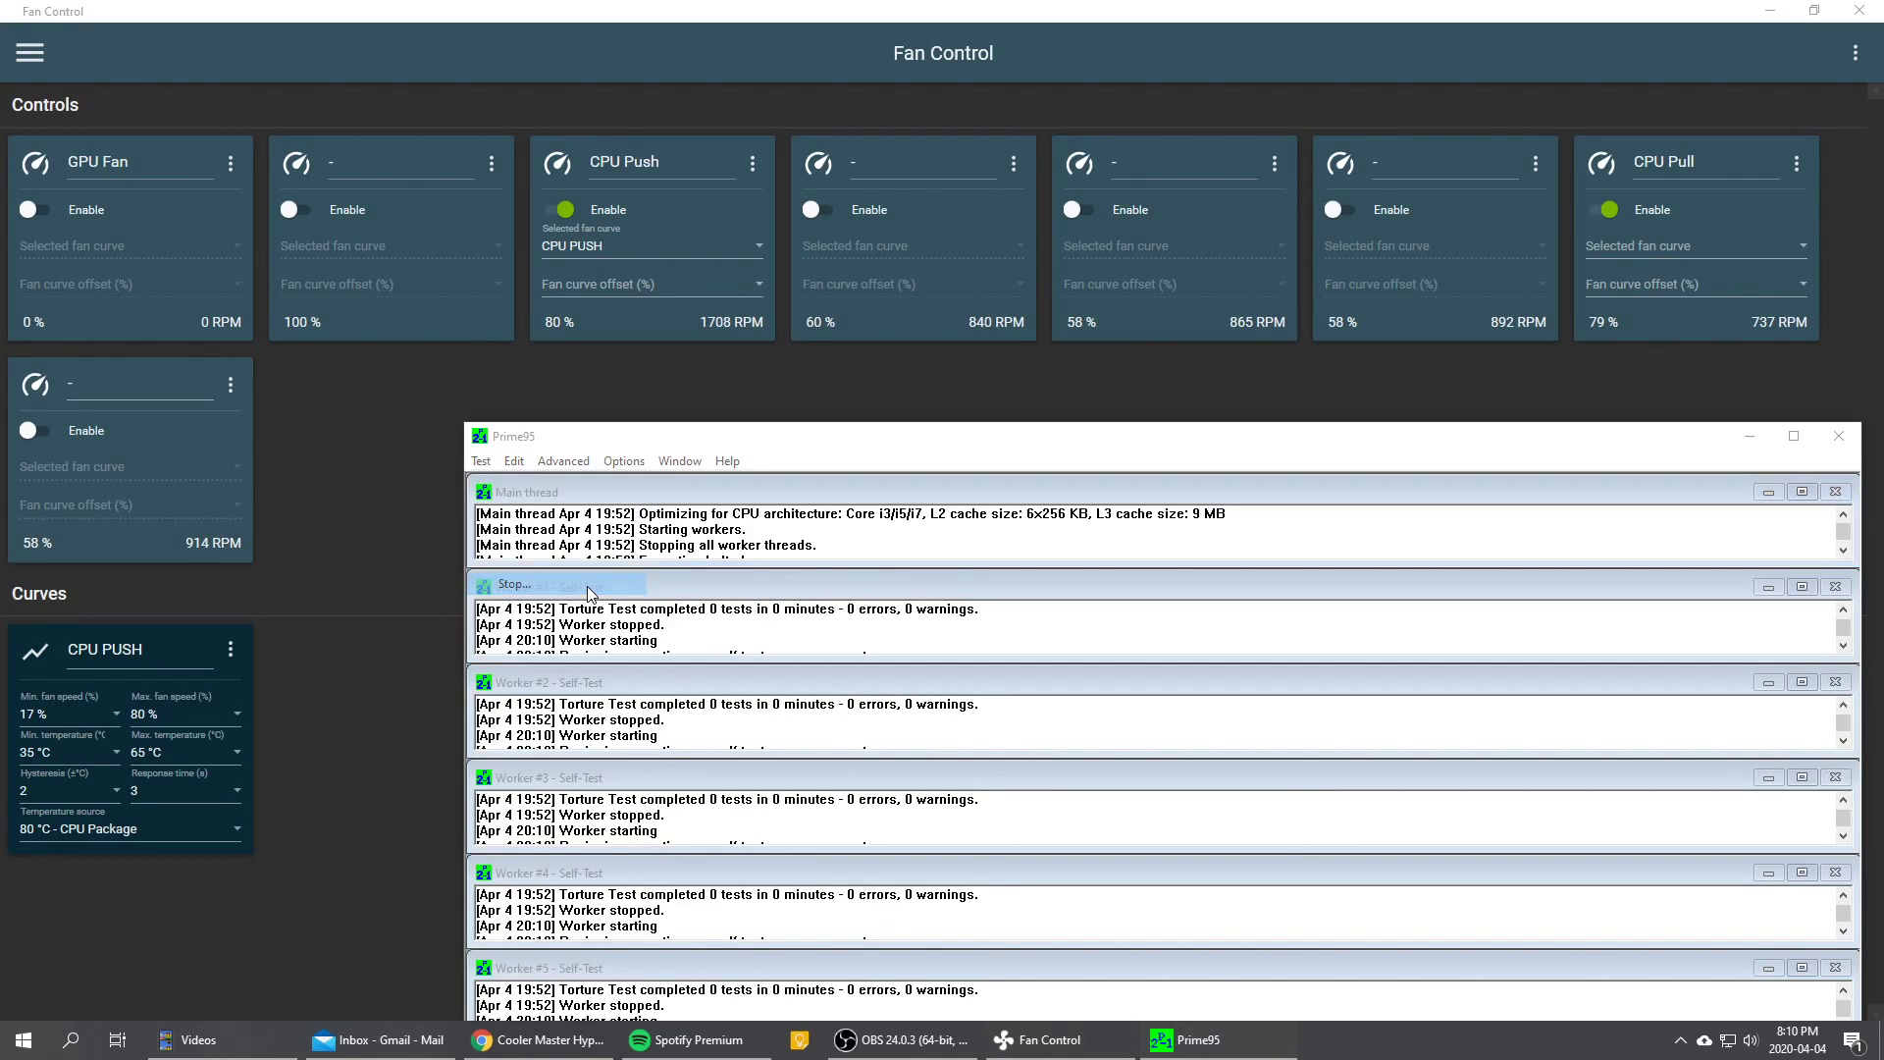
{"action": "left_click", "coordinate": [1229, 789]}
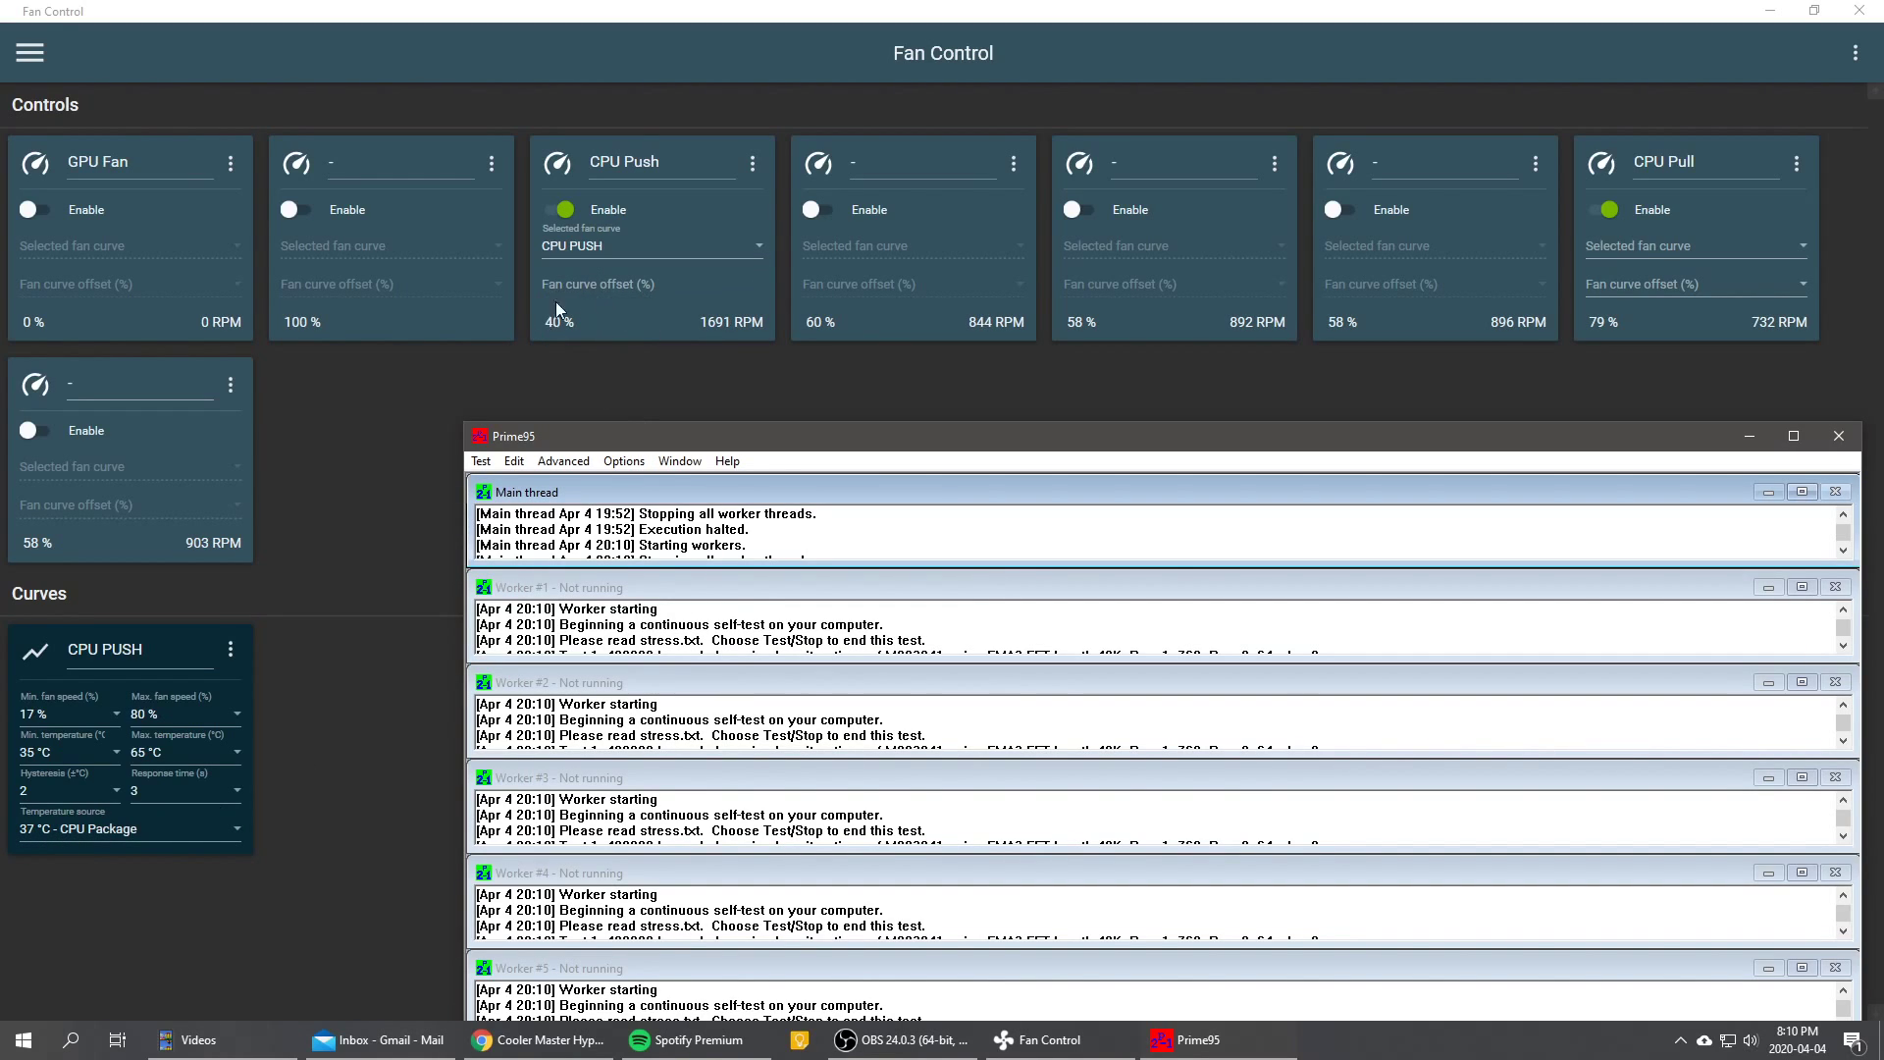
{"action": "left_click", "coordinate": [606, 341]}
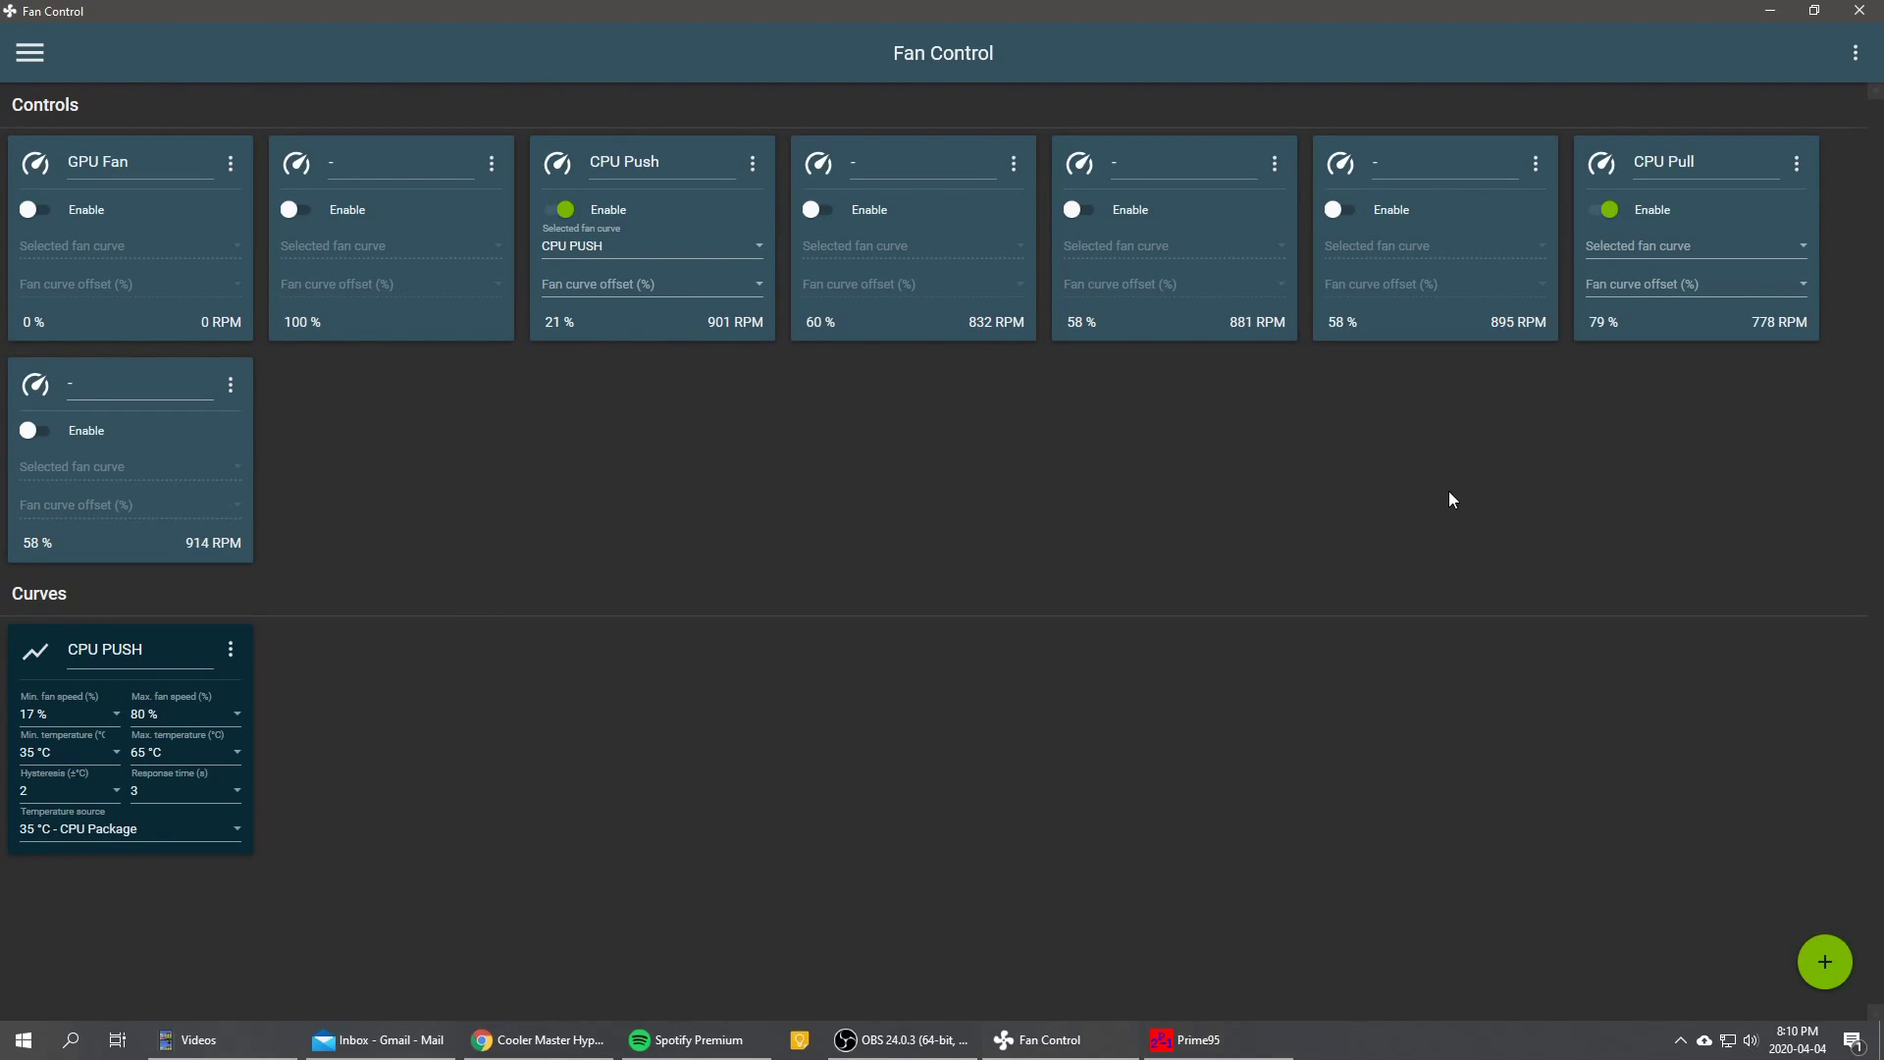